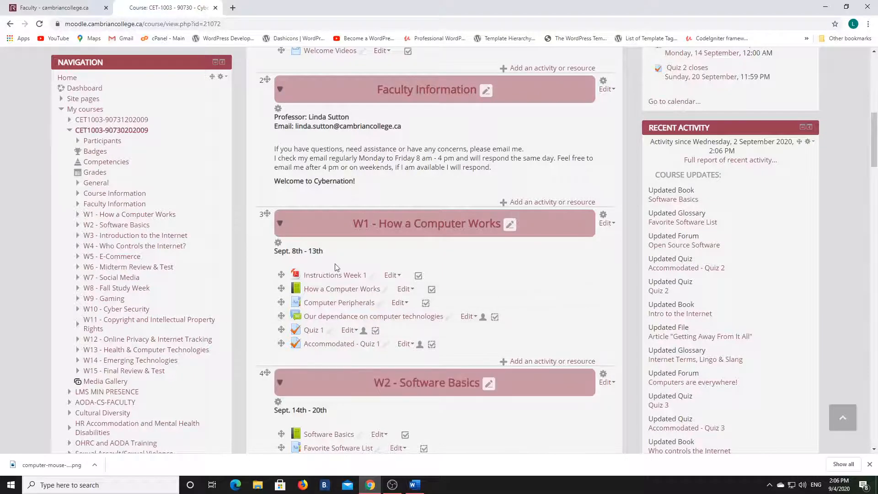
Open the How a Computer Works book in week 1 and browse its chapters through to Peripherals.
left_click_drag(873, 142, 873, 164)
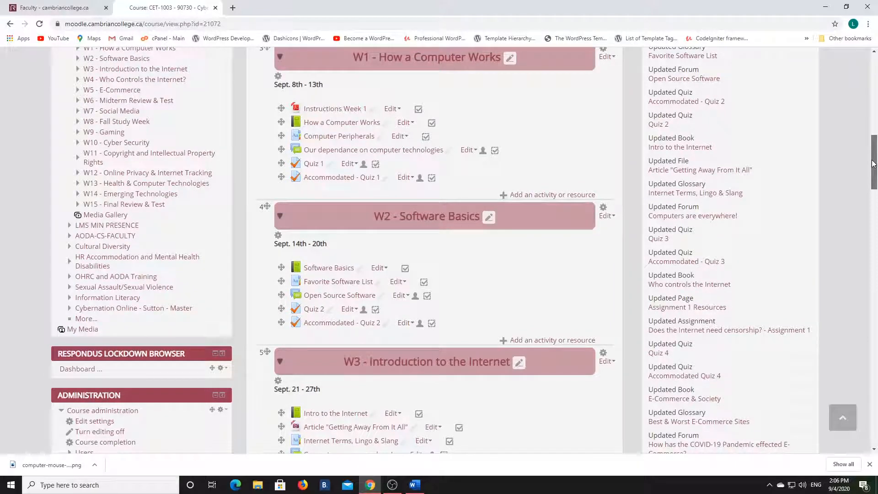
left_click_drag(873, 164, 874, 146)
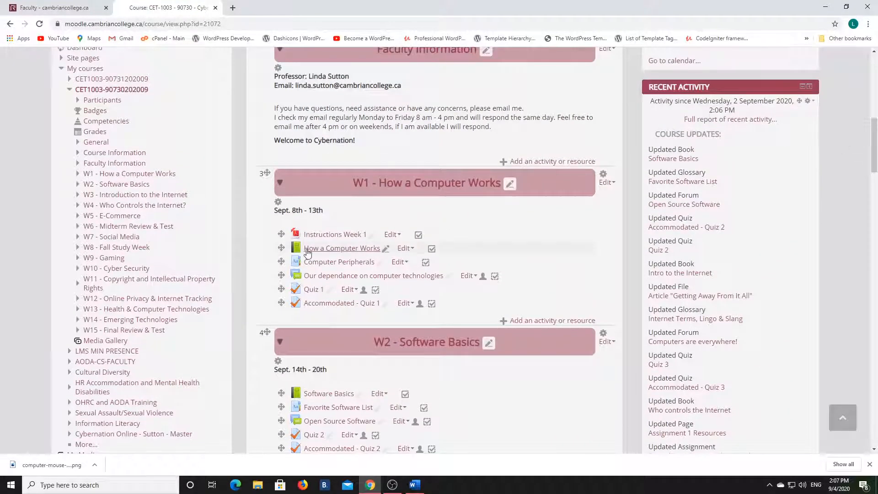
left_click(326, 250)
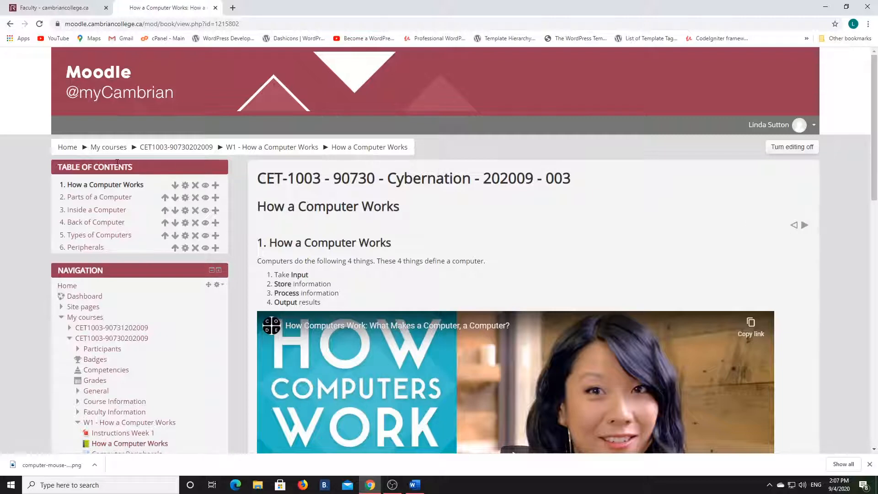
left_click(112, 200)
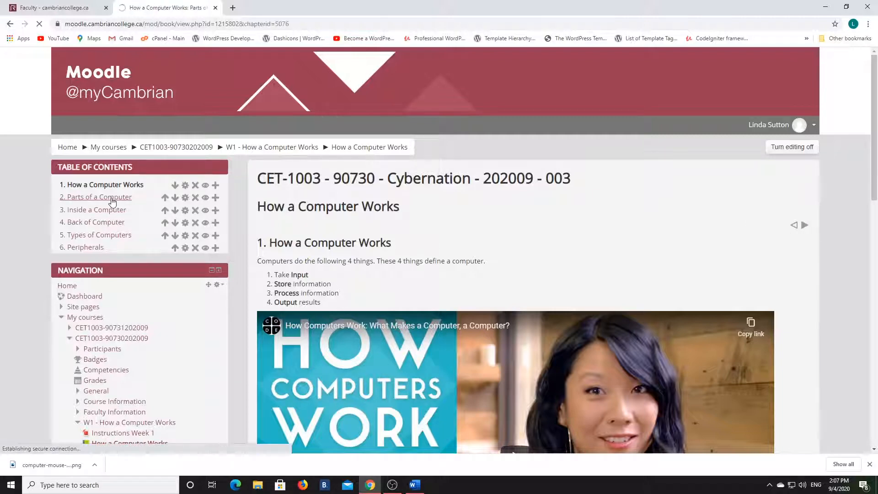
left_click(112, 211)
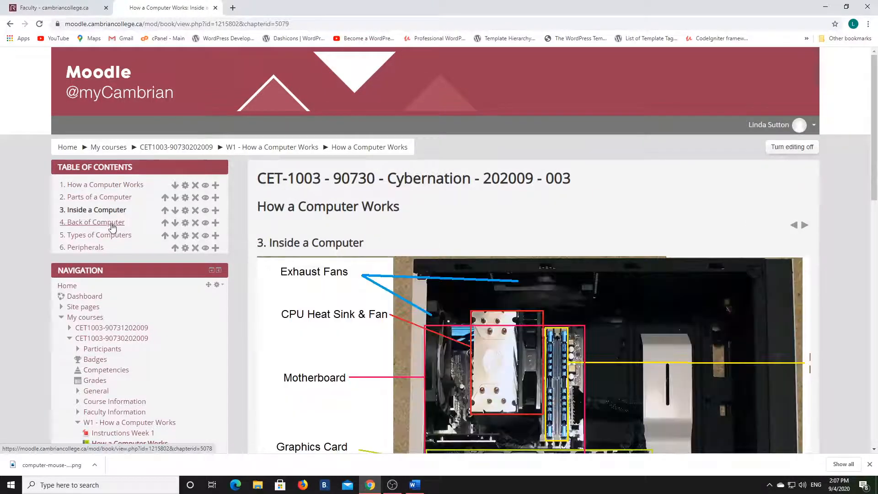
left_click(112, 224)
left_click(110, 235)
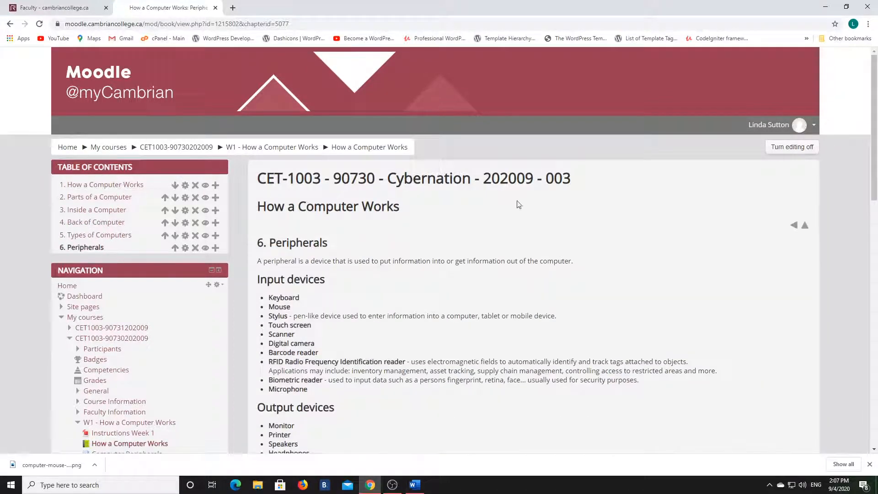
Page backward through the book from the Peripherals chapter to Parts of a Computer.
left_click(794, 226)
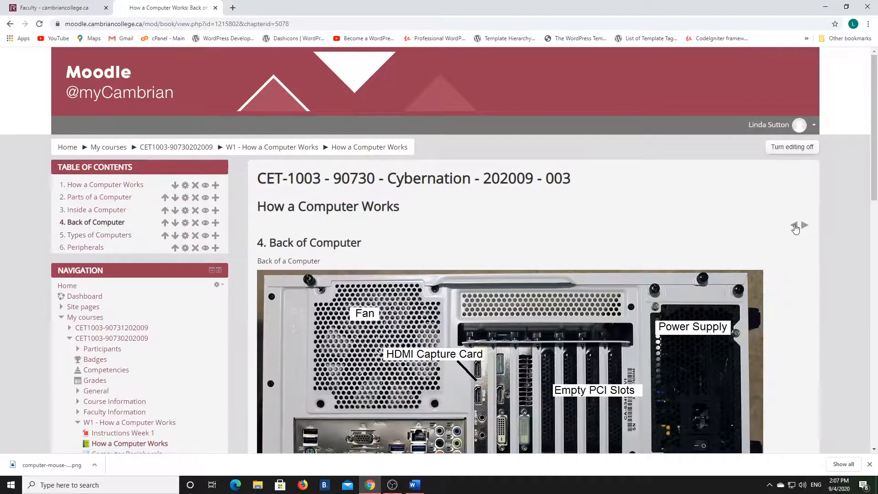
left_click(795, 227)
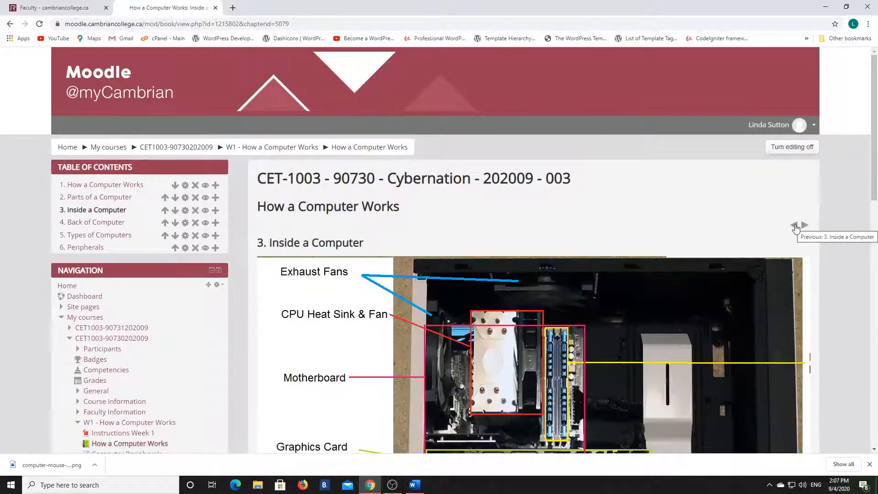
left_click(794, 226)
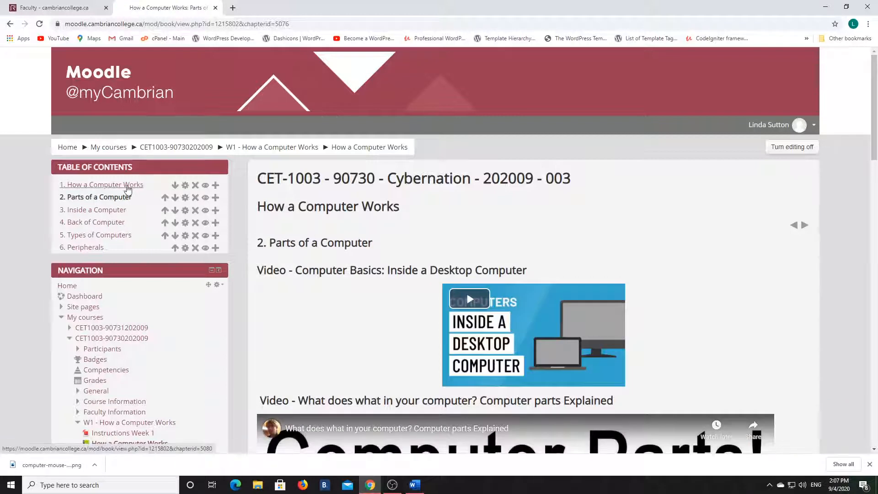
left_click(183, 147)
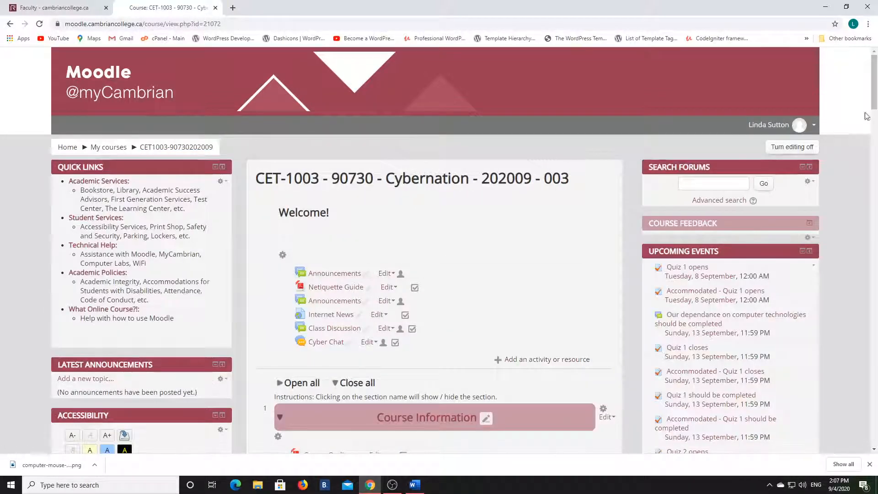
left_click_drag(874, 88, 870, 124)
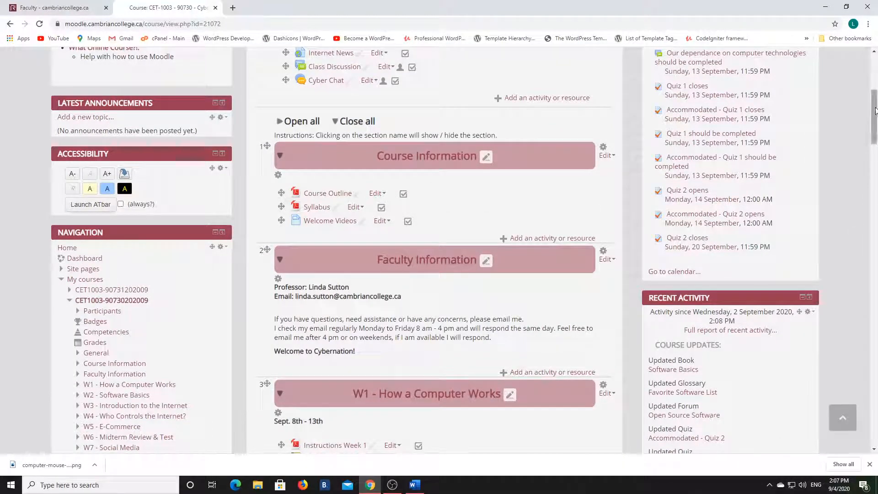
left_click_drag(872, 118, 870, 147)
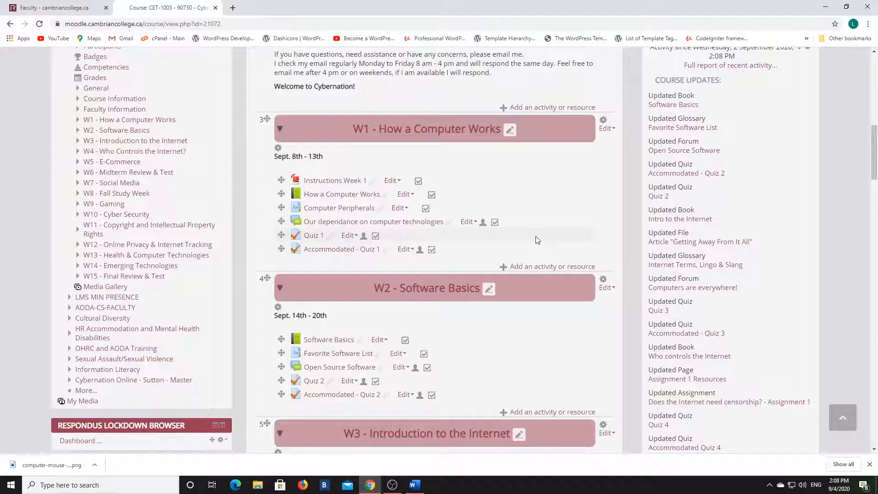
left_click(323, 208)
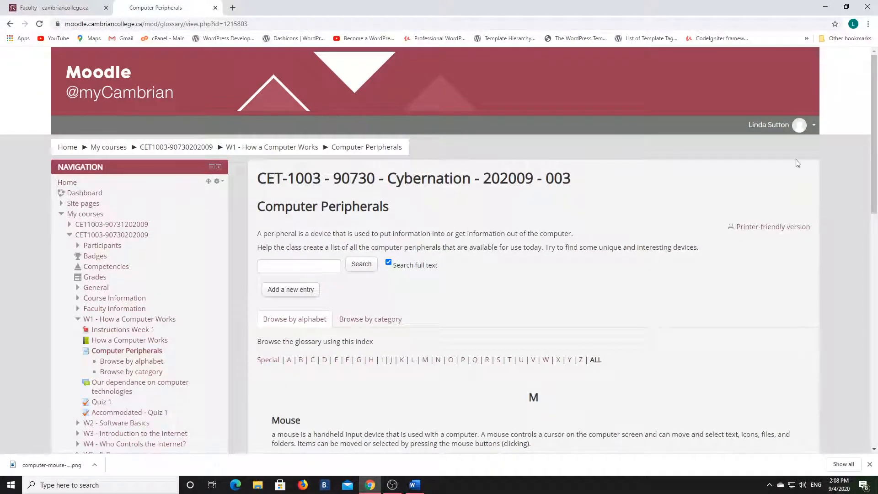
Delete the existing Mouse entry from the Computer Peripherals glossary and confirm the deletion.
left_click_drag(872, 109, 872, 147)
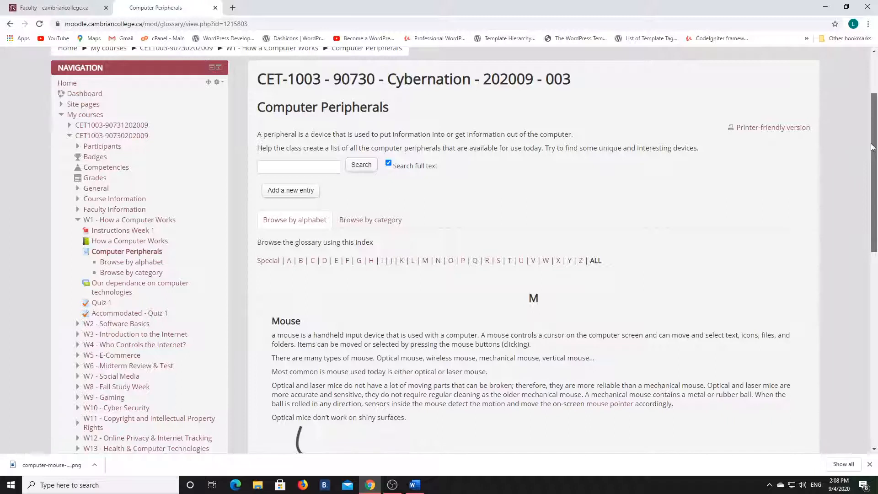
left_click_drag(872, 147, 874, 263)
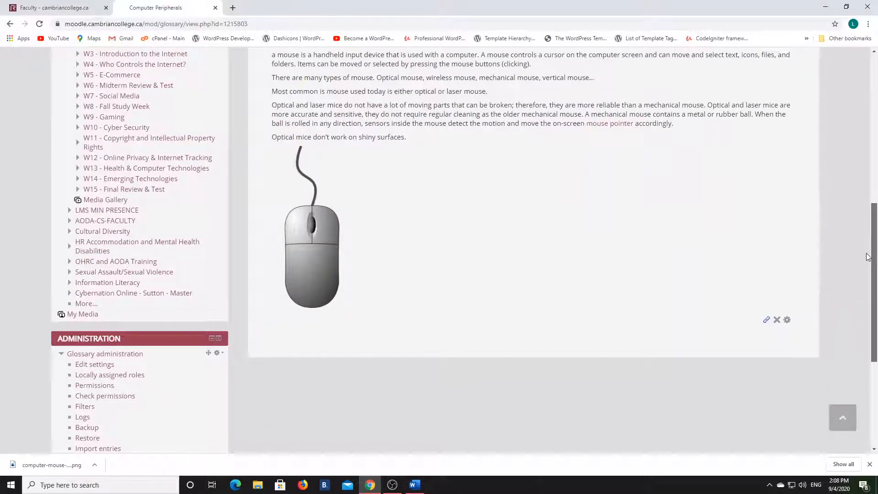
left_click(780, 321)
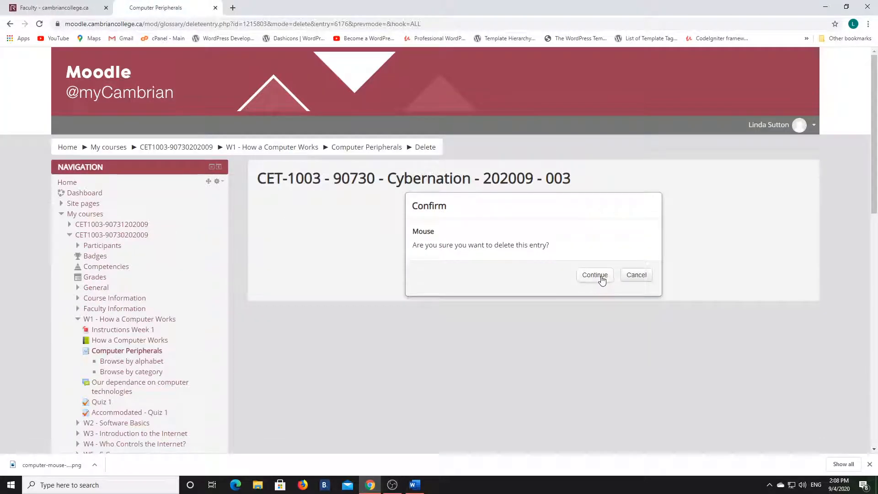
left_click(596, 275)
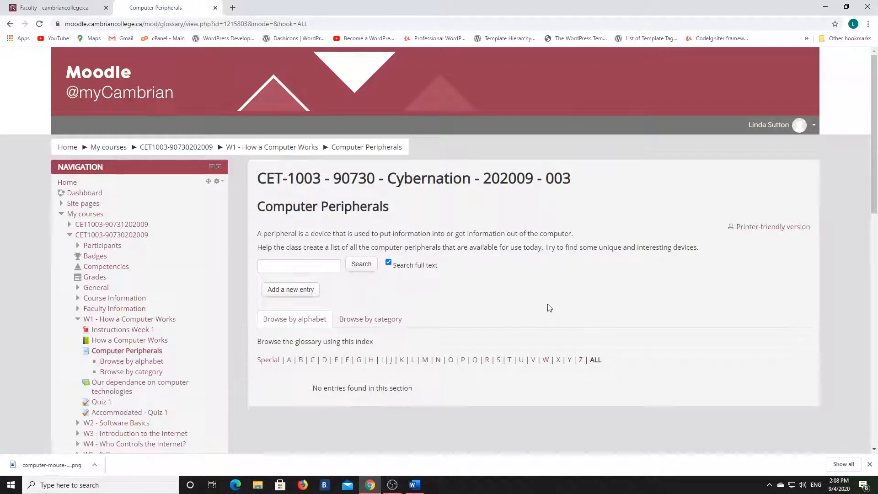
Start a new glossary entry with the concept "Mouse" and place the cursor in its definition.
left_click(291, 295)
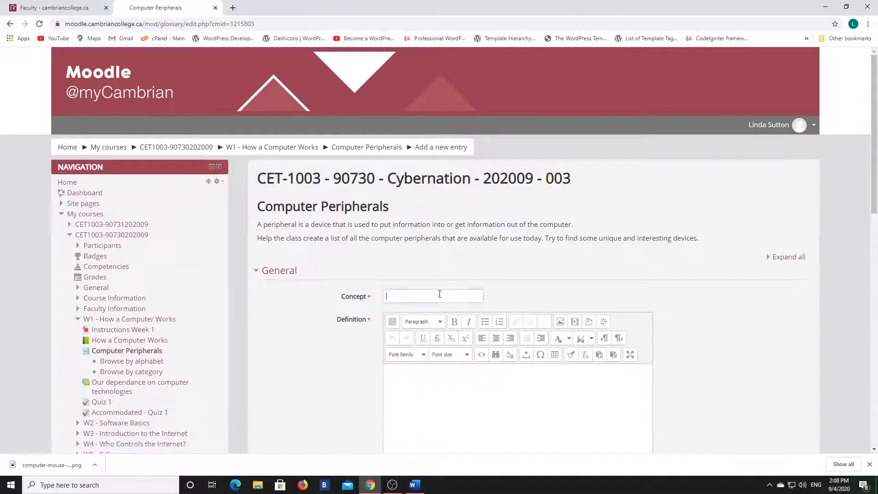
left_click(439, 294)
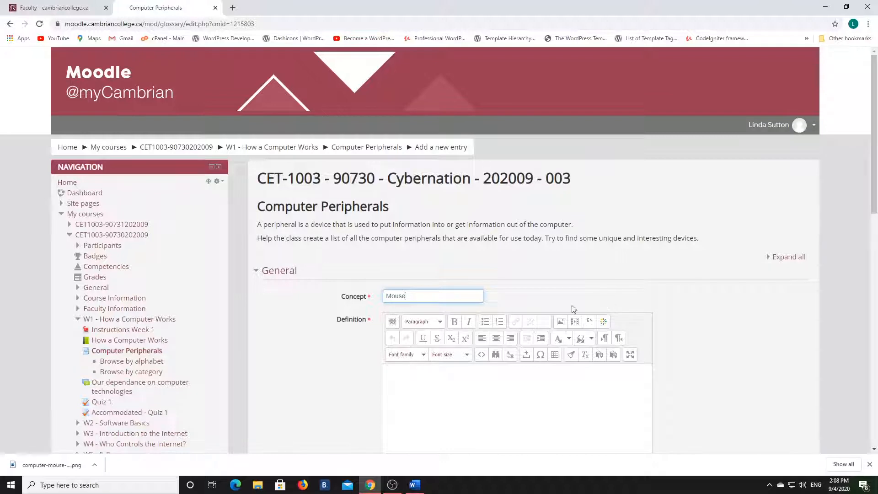
left_click(439, 389)
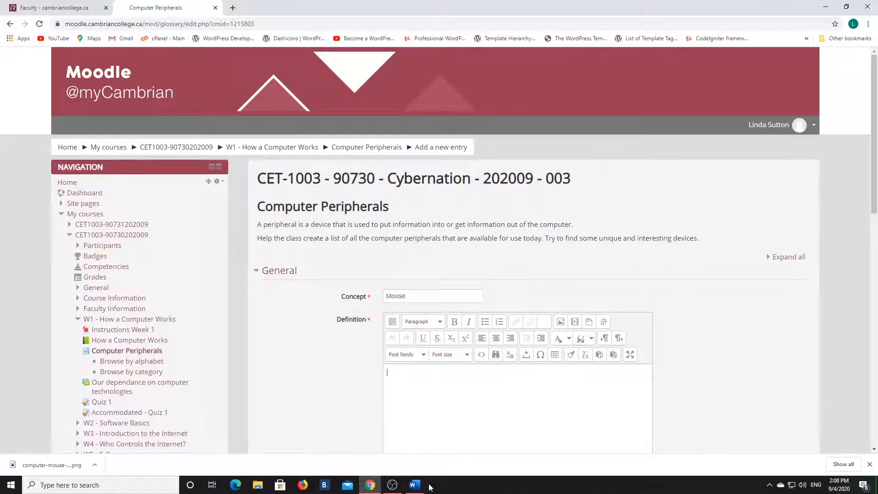
Switch to Word and copy all the text under the "computer mouse" heading, without the heading itself.
left_click(415, 485)
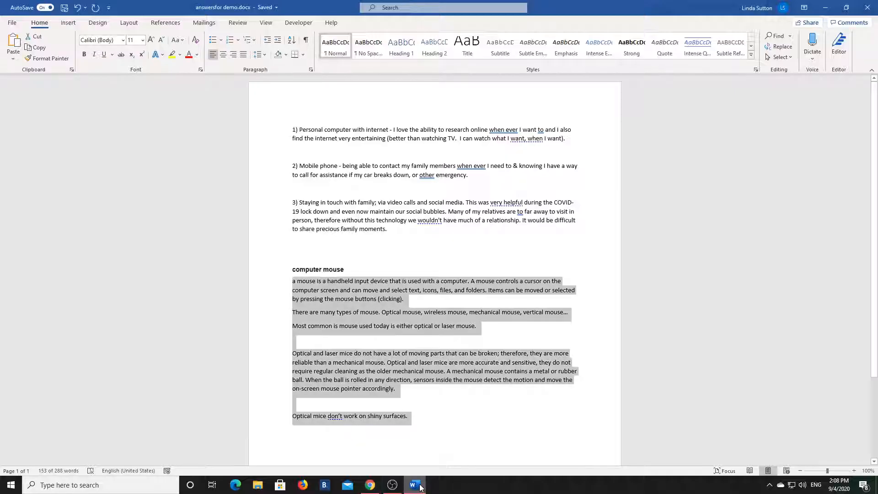
left_click(418, 306)
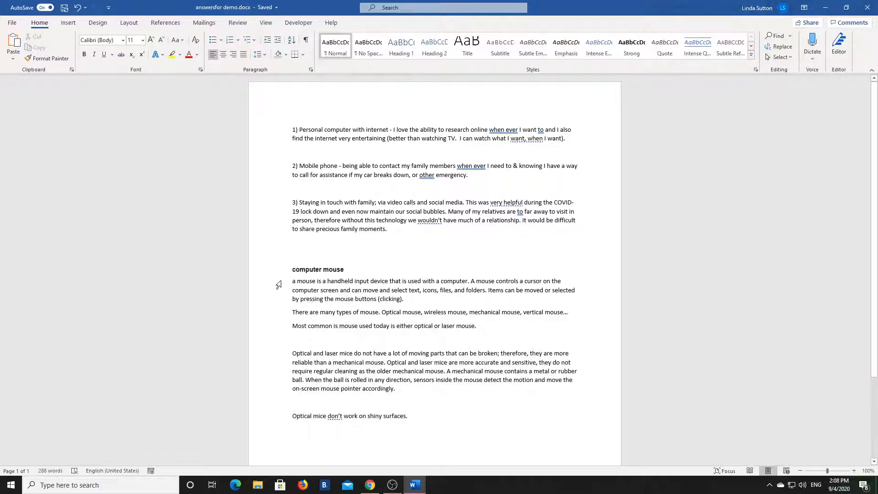
left_click_drag(291, 281, 414, 417)
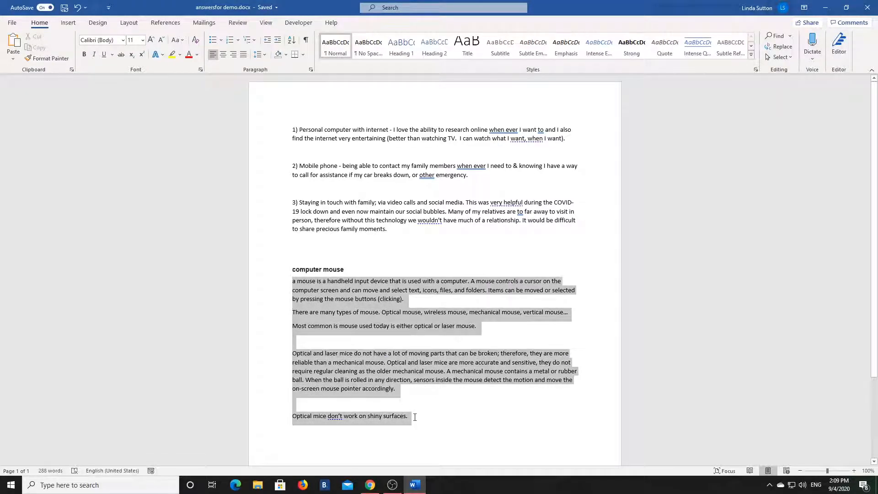
right_click(385, 386)
left_click(422, 199)
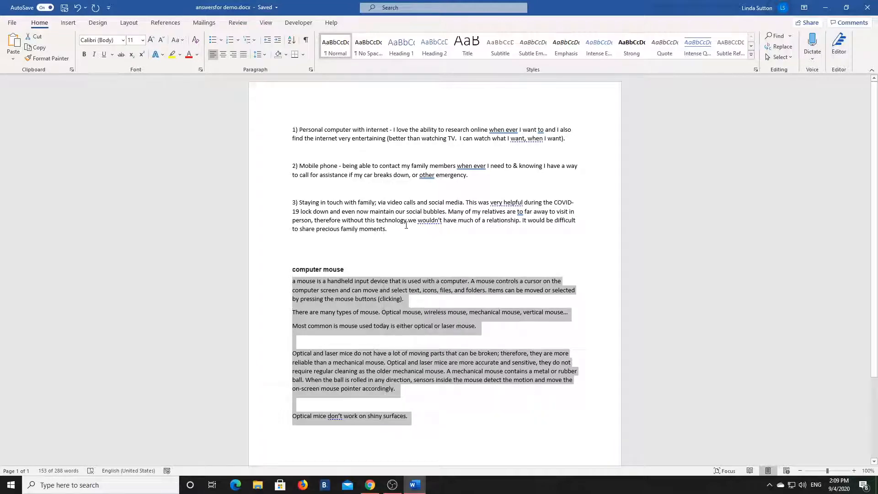
Switch back to Chrome and paste the copied mouse text into the entry's definition.
left_click(367, 485)
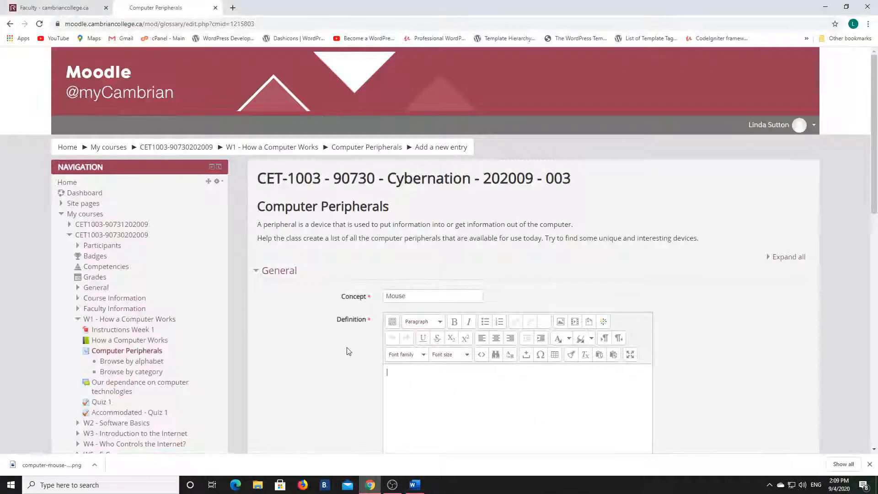
left_click(428, 389)
key("ctrl+v")
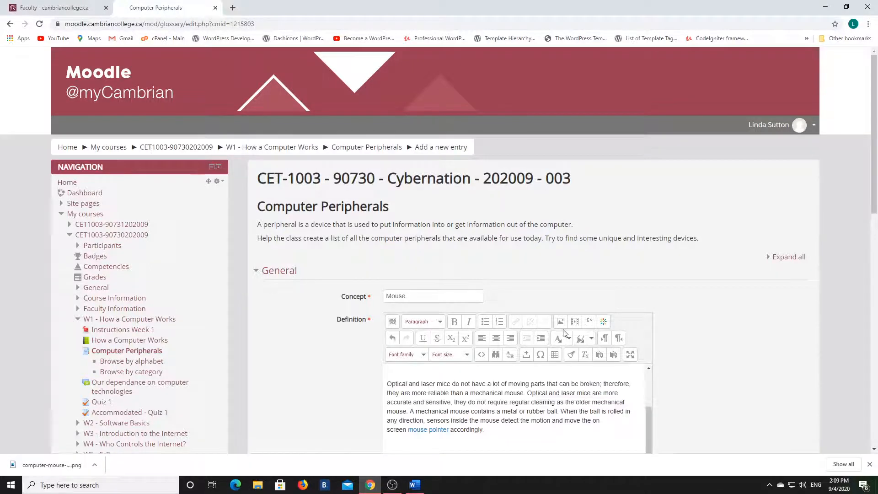
Remove the blank line above the "Optical and laser mice" paragraph in the definition.
left_click_drag(652, 420, 648, 372)
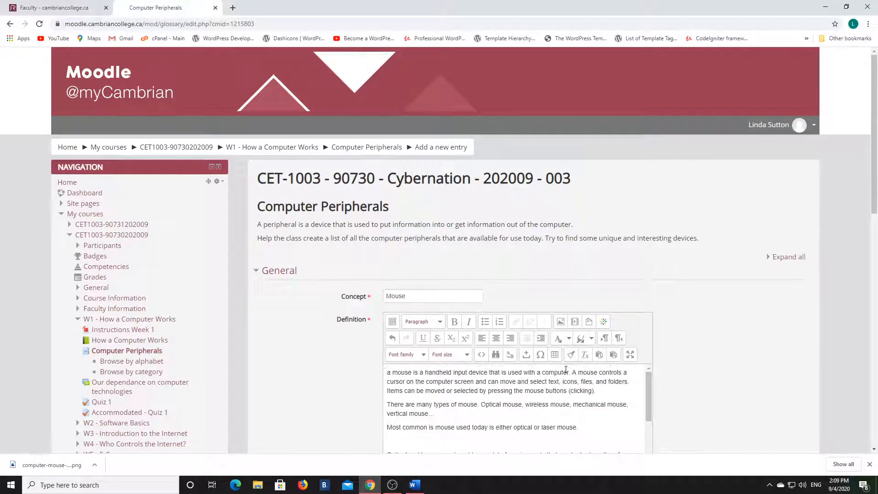
left_click(417, 443)
key("BackSpace")
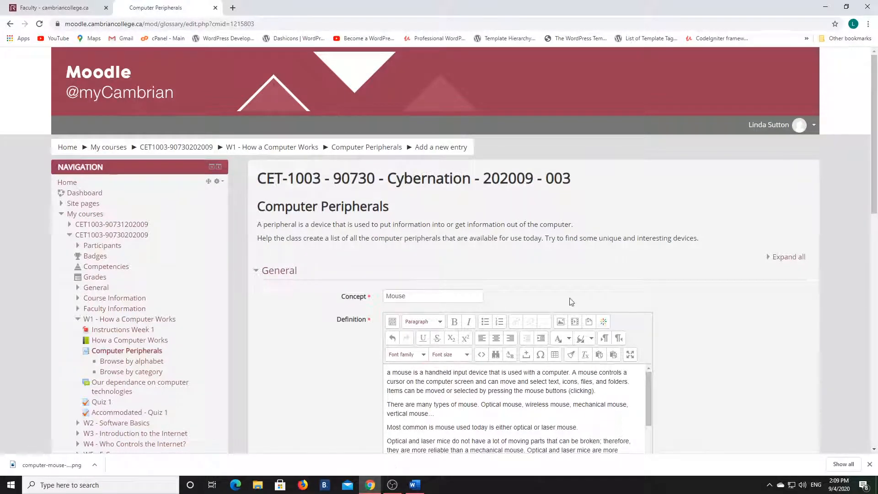
Add an empty line after the paragraph ending in "mouse pointer accordingly" and begin inserting an image there.
left_click_drag(651, 401, 651, 424)
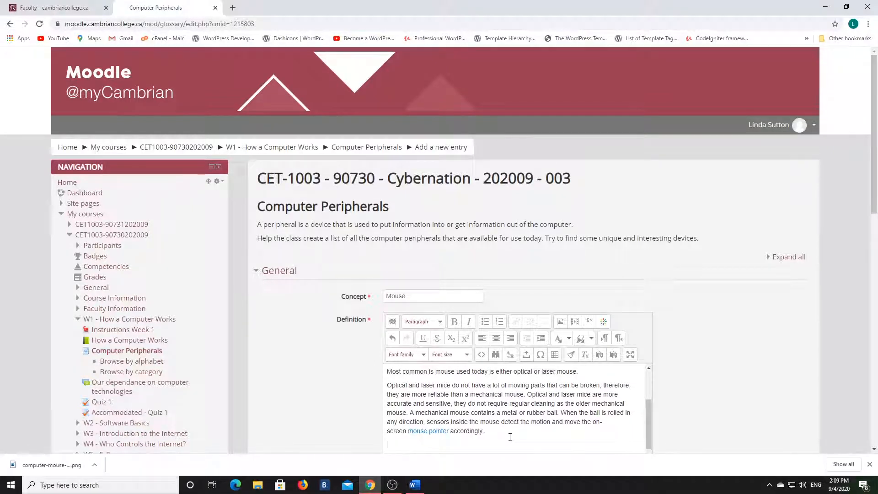
key("Return")
left_click_drag(648, 429, 644, 415)
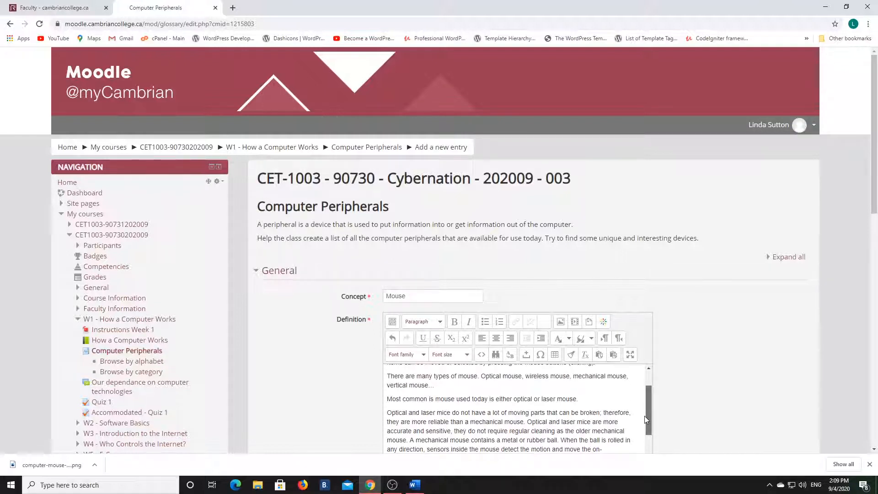
left_click_drag(644, 416, 645, 397)
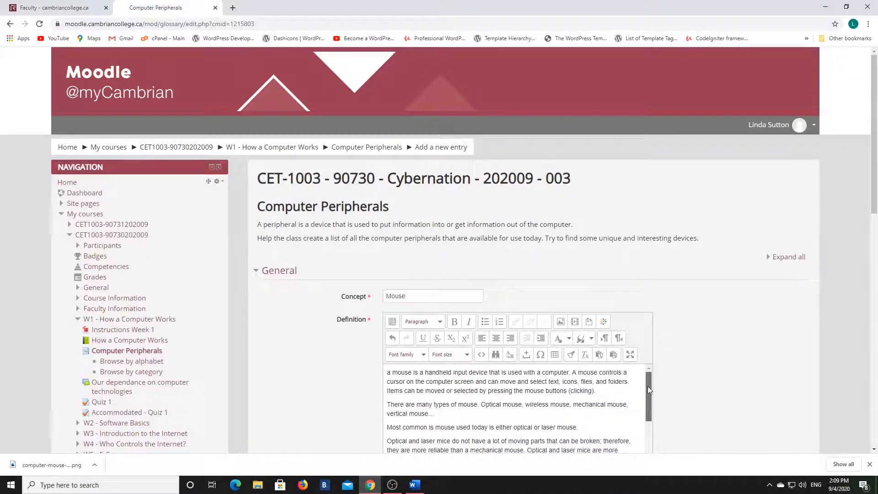
left_click_drag(648, 388, 644, 440)
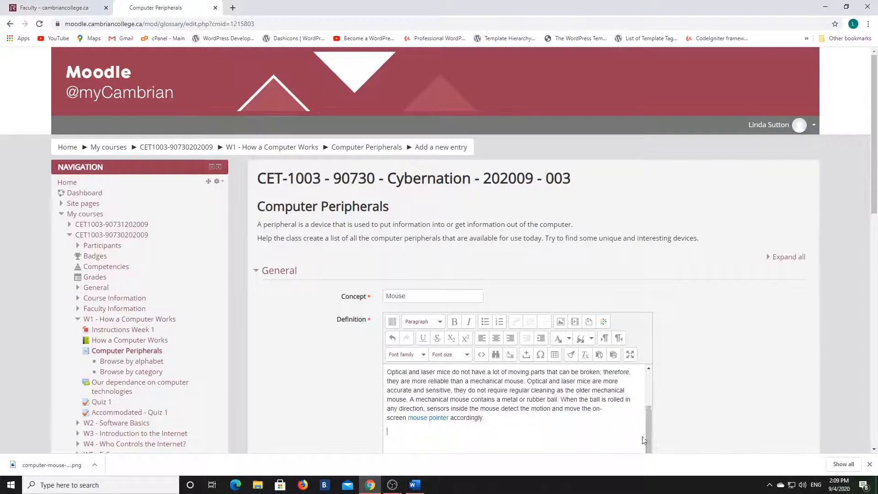
left_click(395, 435)
left_click(560, 322)
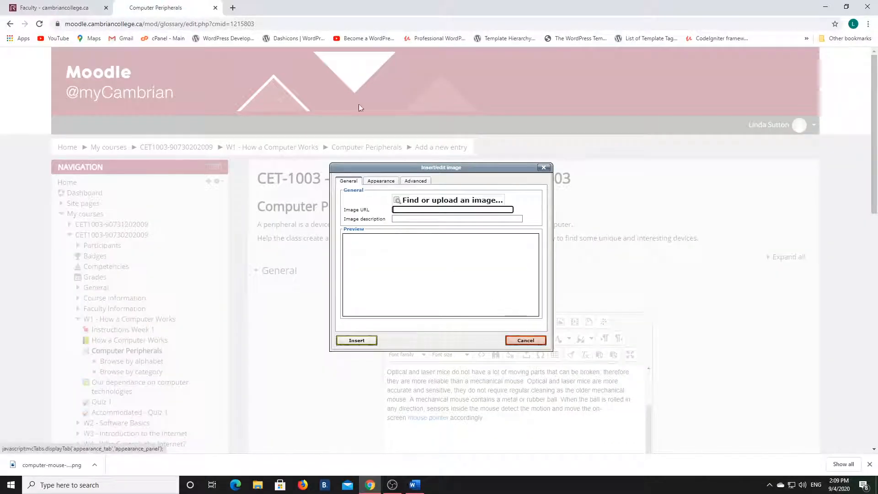
Search Google for "computer mouse" in a new browser tab.
left_click(235, 8)
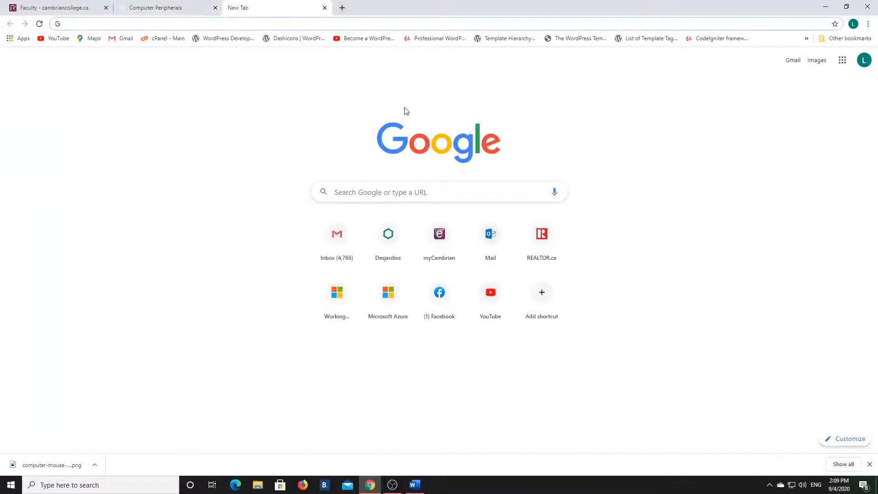
left_click(353, 195)
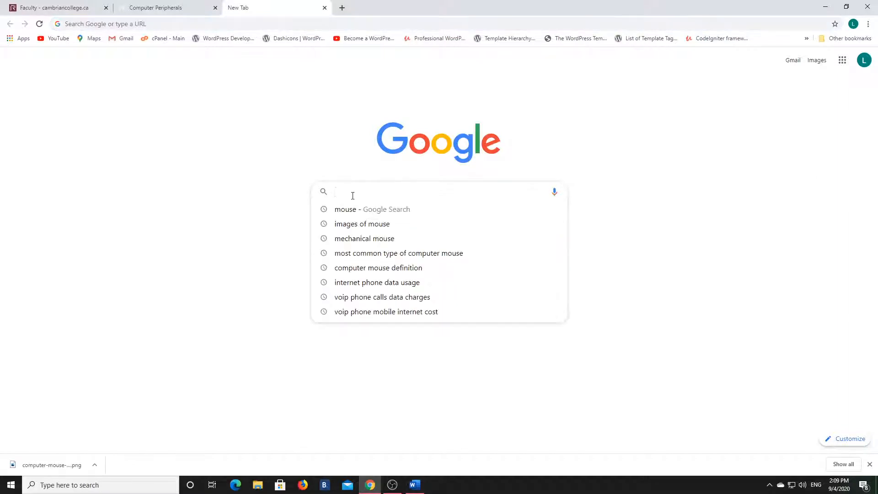
type("omp")
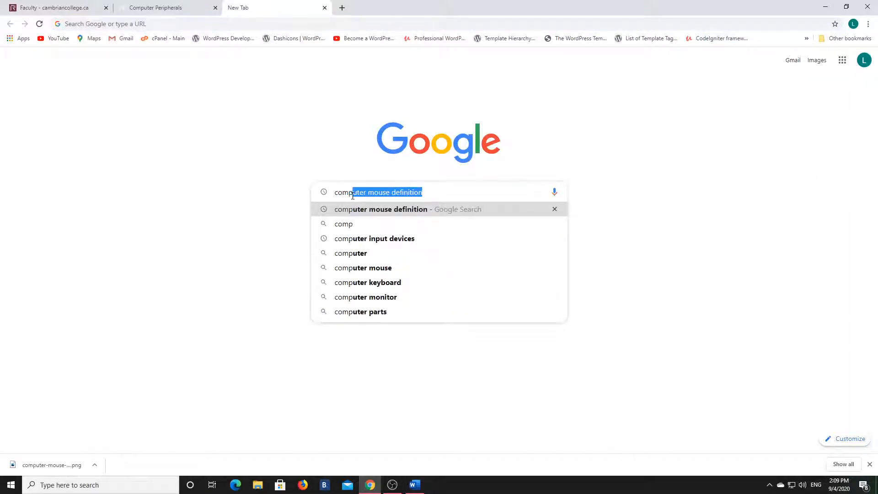
type("uter mouse")
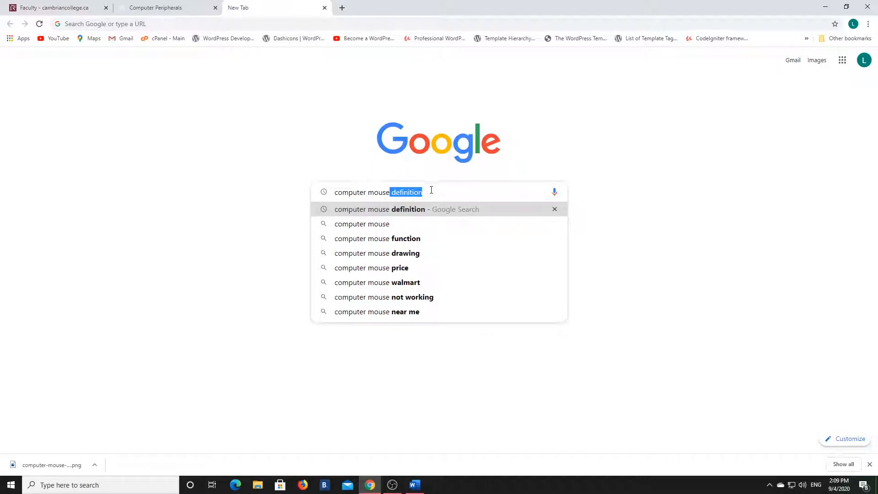
key("BackSpace")
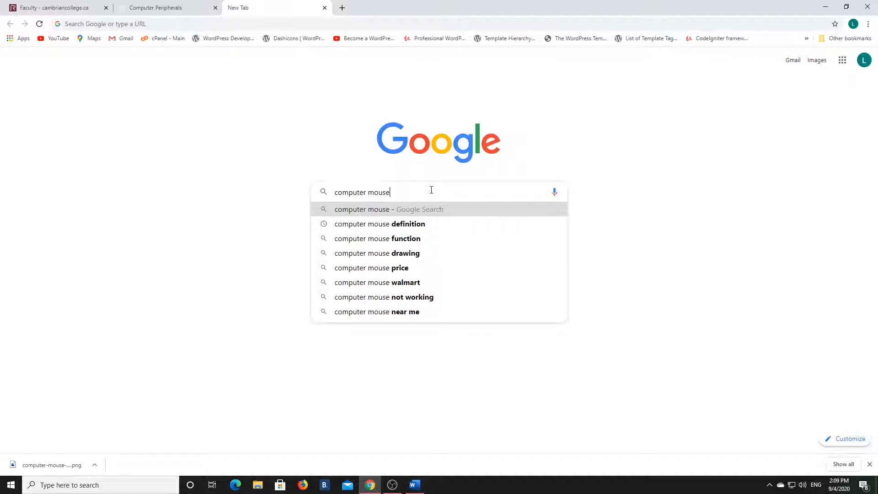
key("Return")
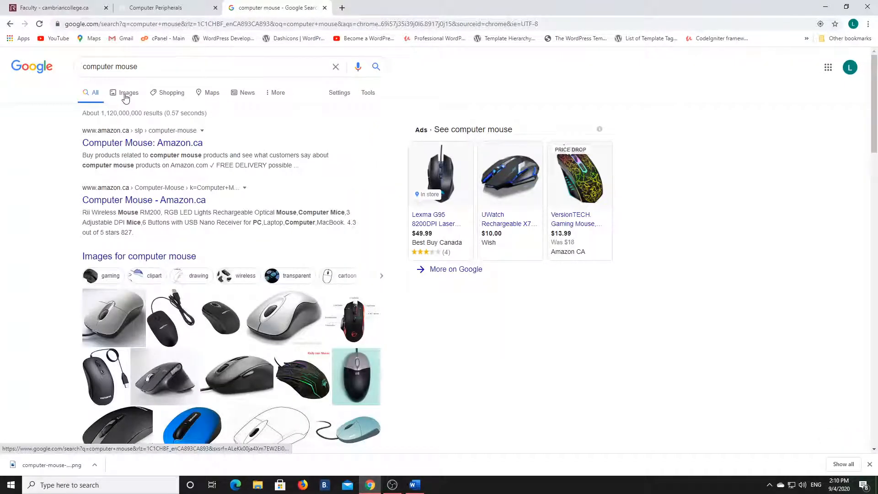
Show the image results for the search and filter their usage rights to Creative Commons licenses.
left_click(125, 97)
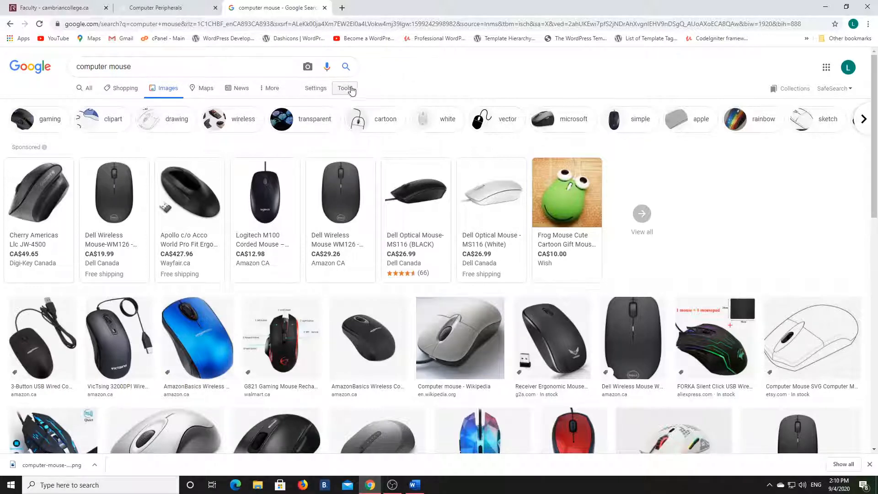
left_click(352, 91)
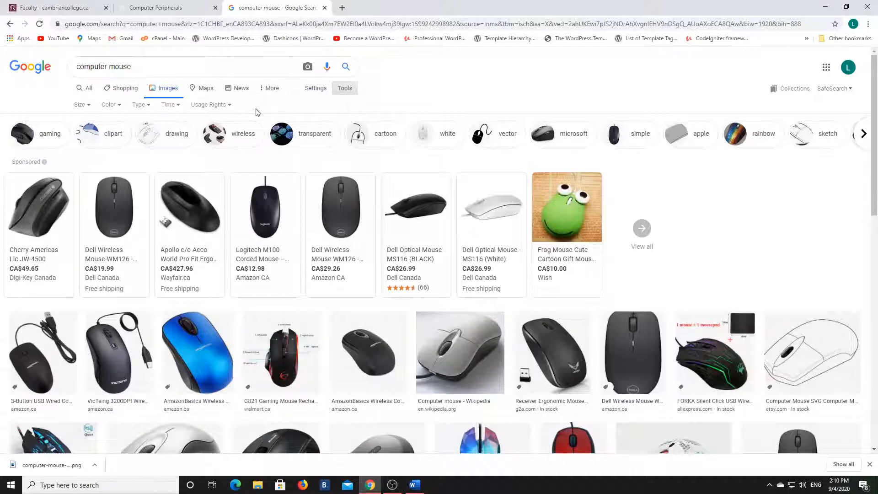
left_click(216, 108)
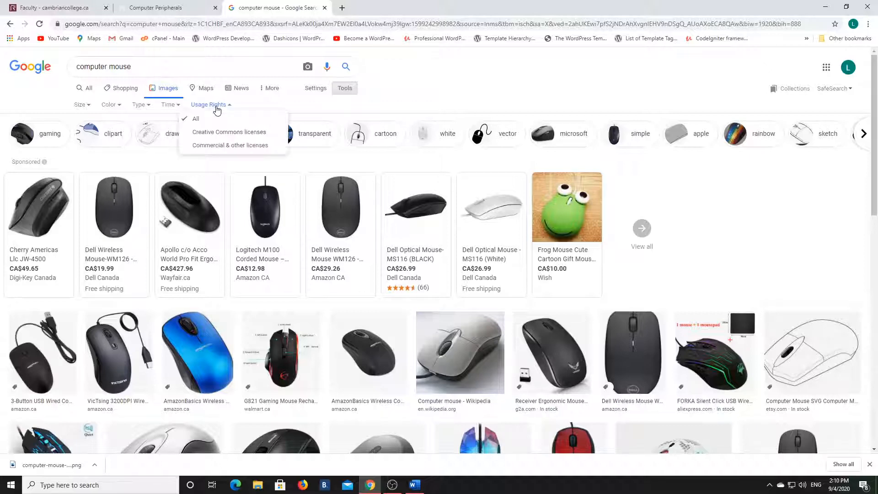
left_click(207, 137)
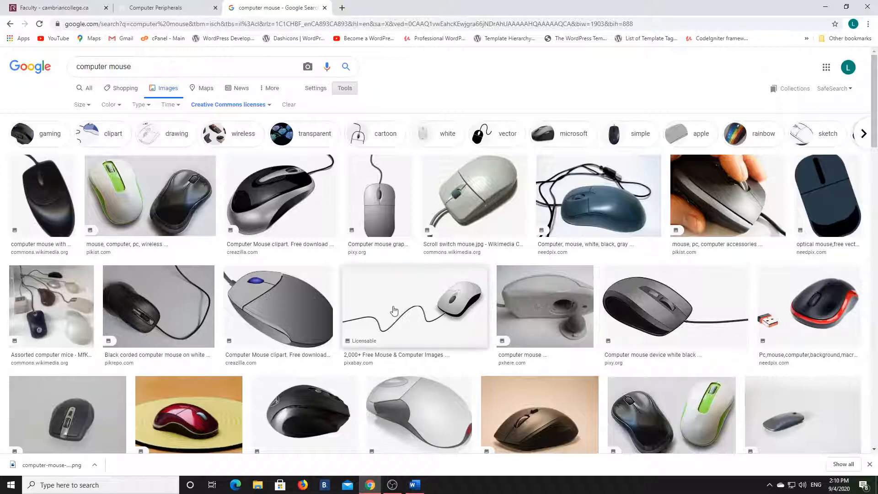
Save the pixy.org "Computer mouse device white black" image to the Instructions folder under the name mouse.
right_click(715, 303)
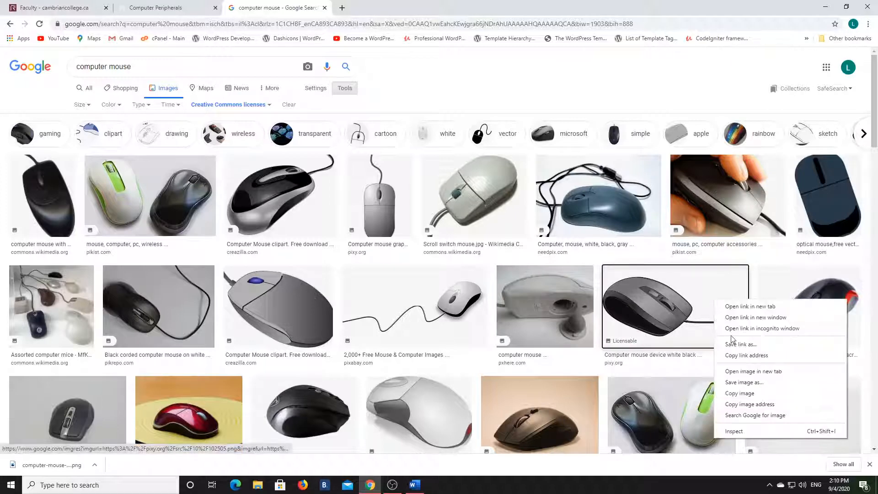
left_click(740, 382)
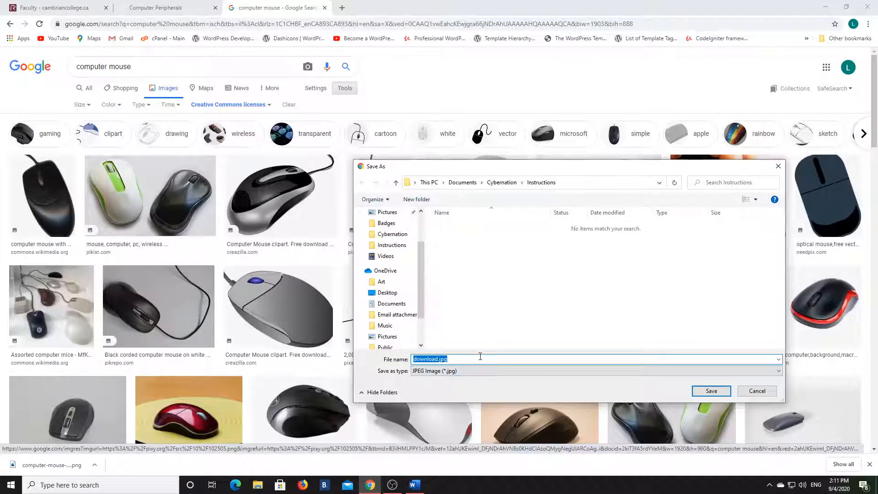
type("mouse")
left_click(711, 390)
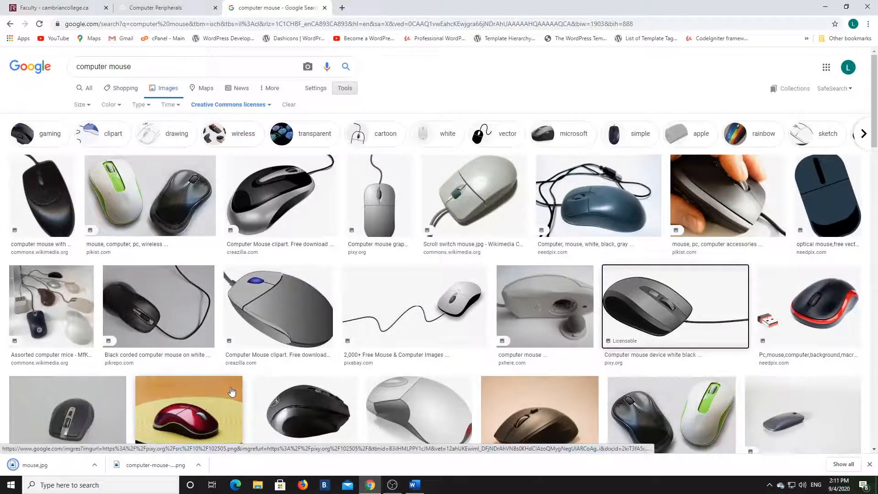
Return to the Computer Peripherals entry and upload mouse.jpg from the Instructions folder as the image to insert.
left_click(146, 8)
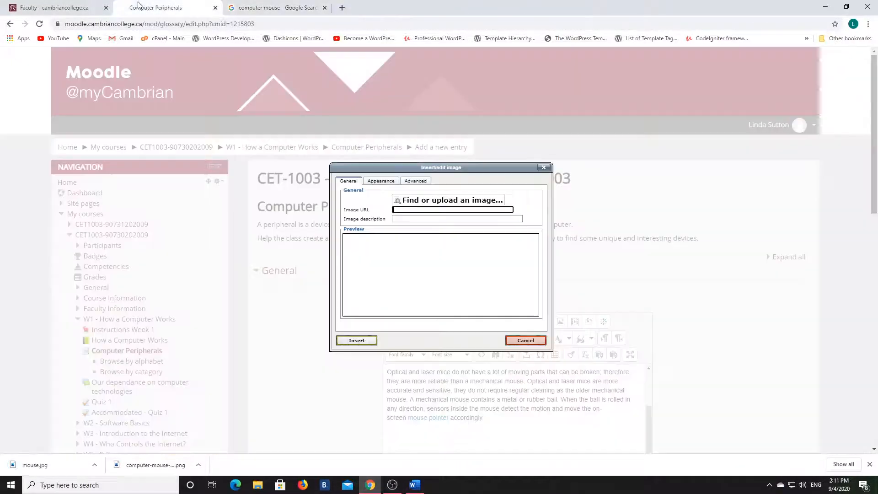
left_click(415, 202)
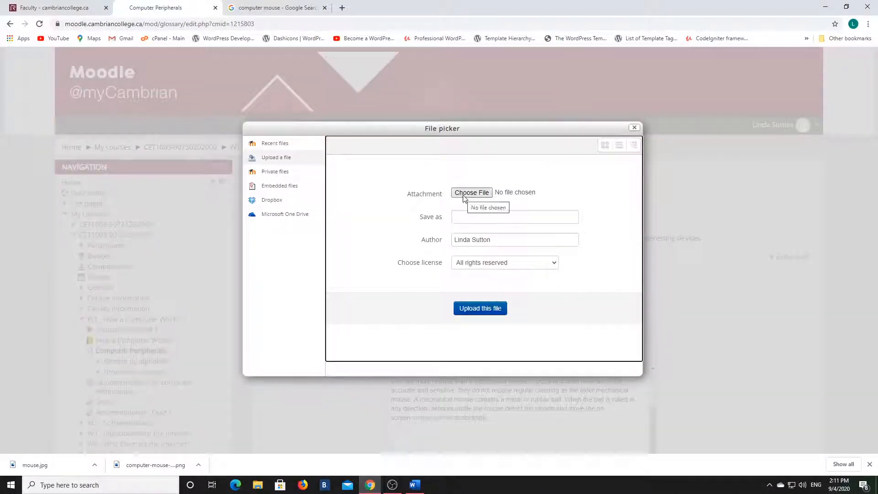
left_click(463, 198)
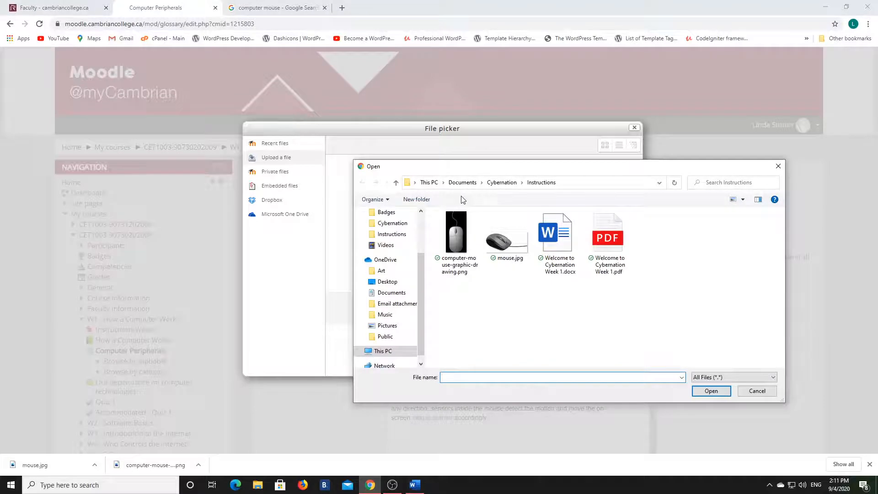
left_click(507, 242)
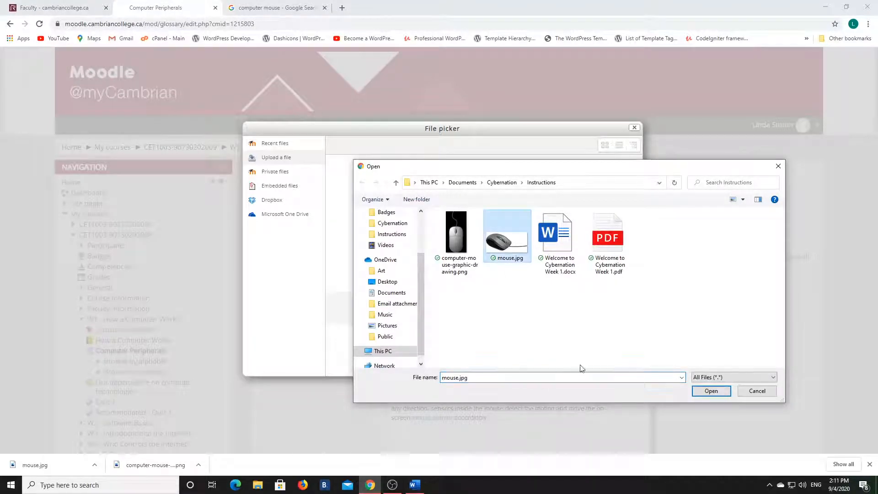
left_click(711, 391)
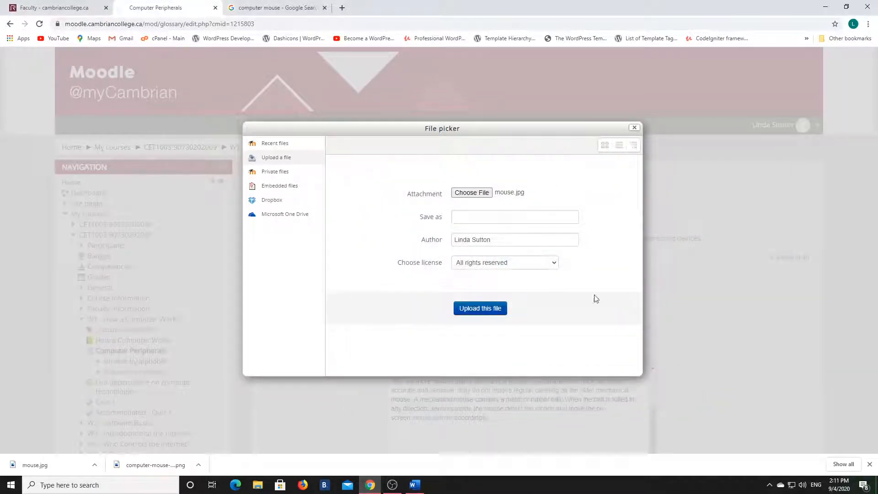
left_click(475, 310)
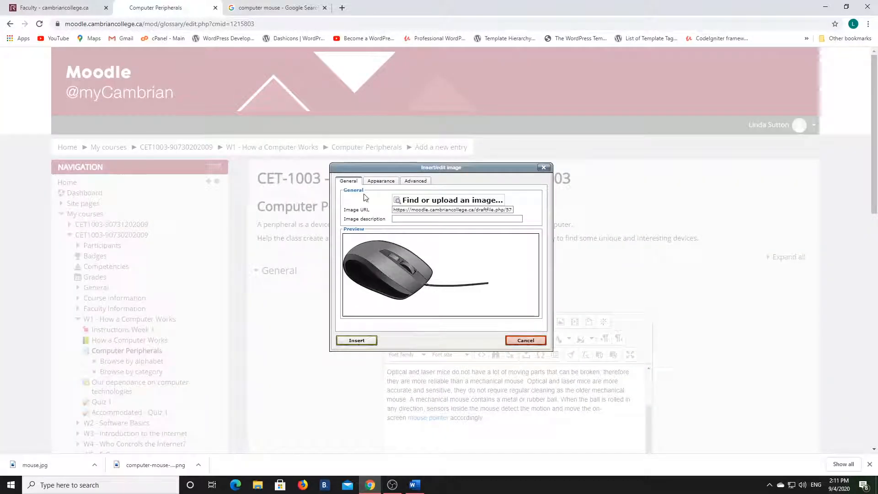
Give the image the description "computer mouse" and set its width to 200 px with proportions constrained.
left_click(418, 218)
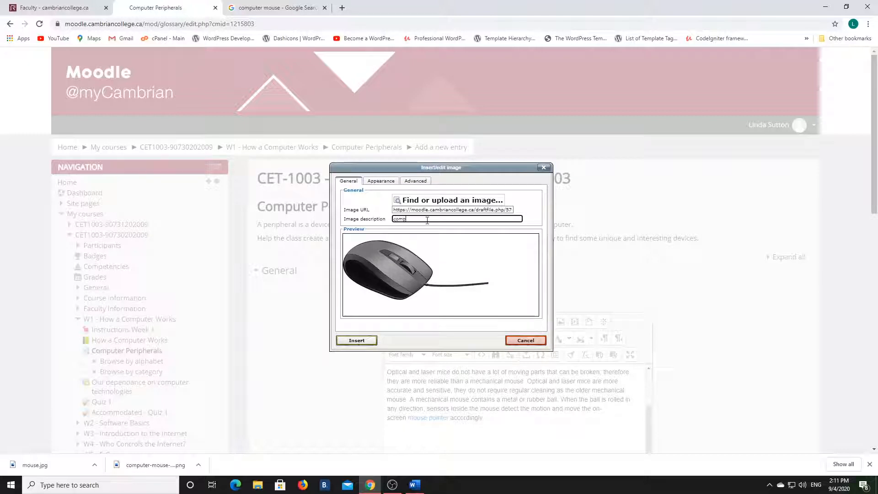
type("uter mouse")
left_click(392, 181)
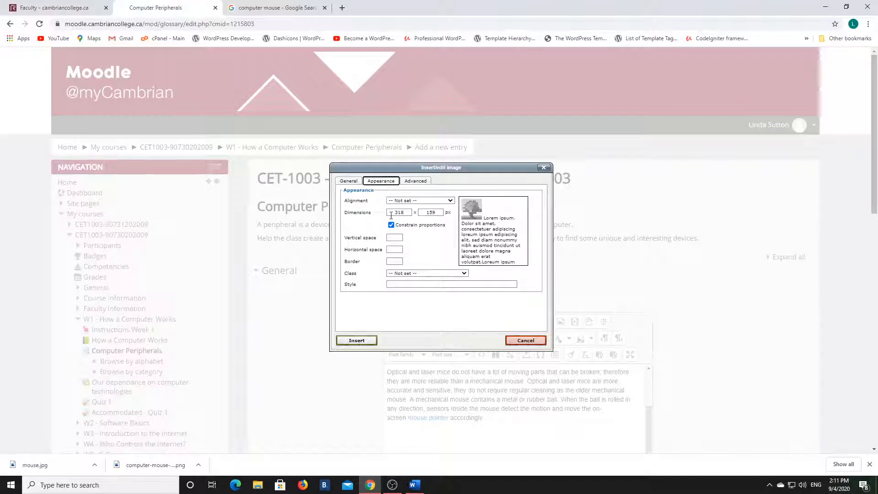
left_click_drag(392, 213, 410, 213)
type("2")
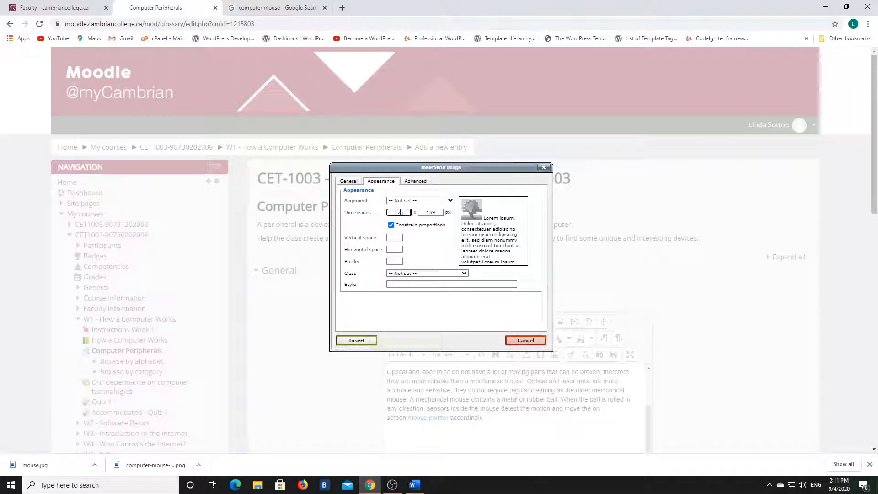
type("00")
left_click(416, 182)
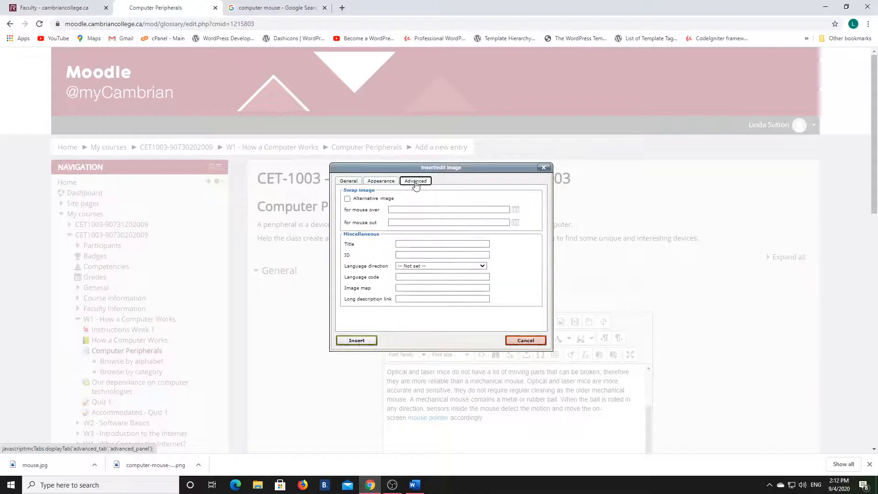
Reduce the image width to 100 px with proportions constrained and insert the image into the definition.
left_click(349, 181)
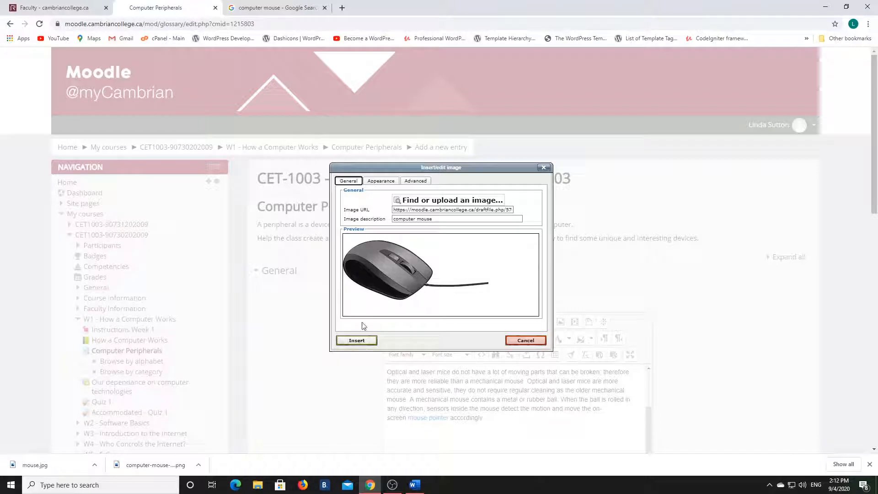
left_click(379, 181)
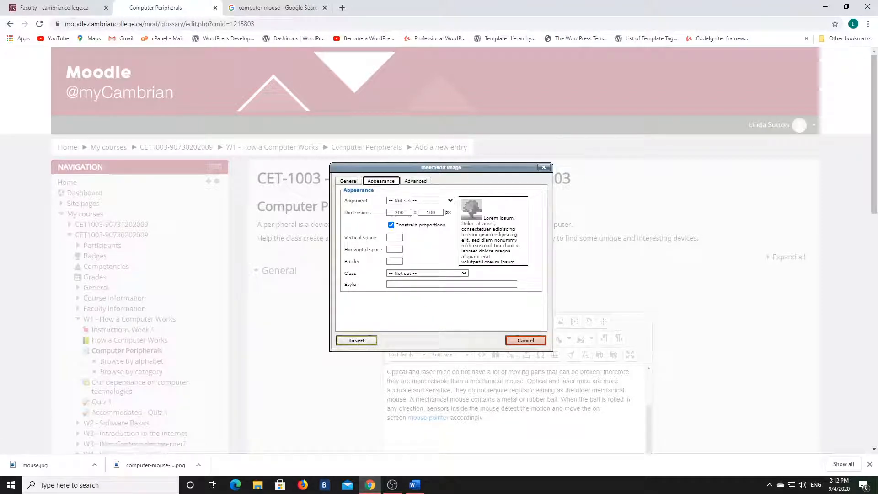
double_click(409, 212)
type("100")
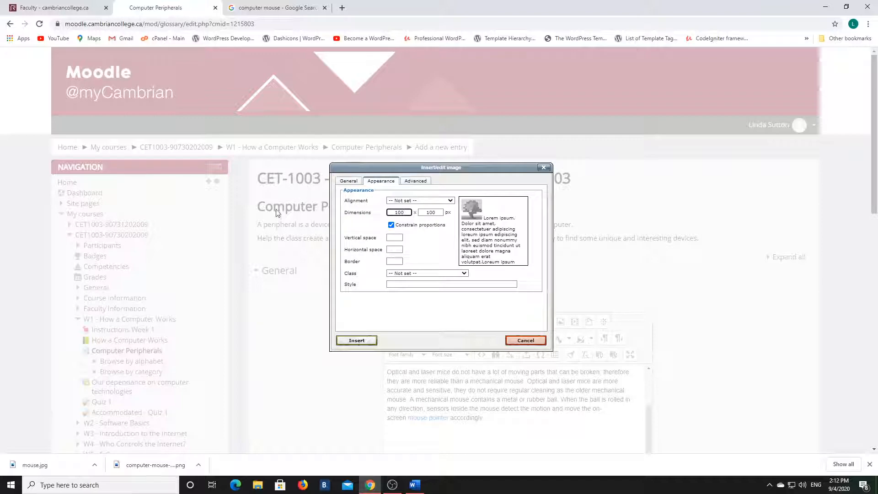
left_click(349, 181)
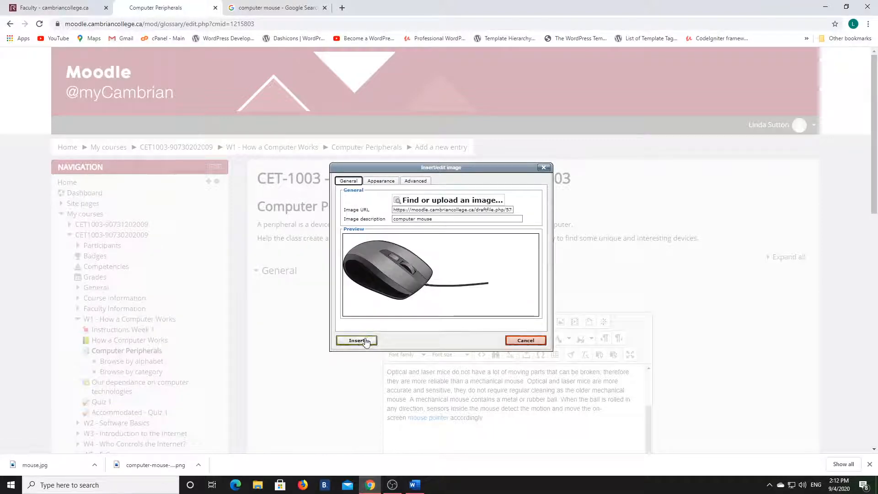
left_click(366, 341)
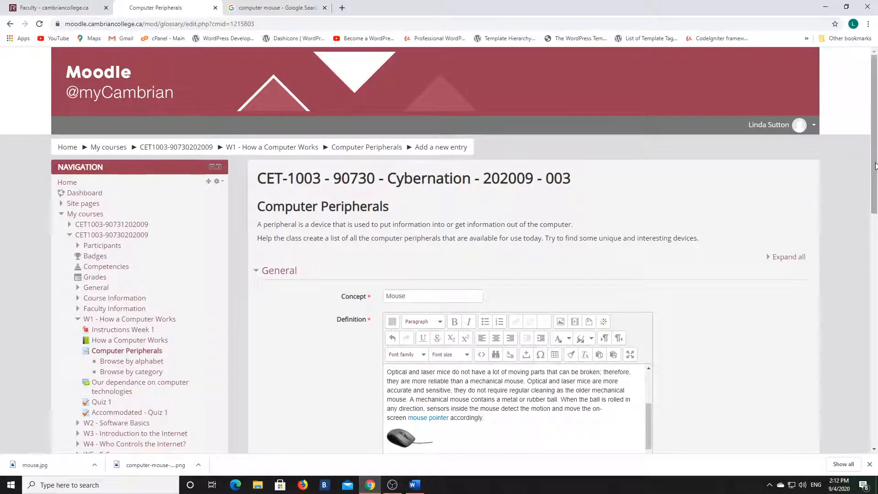
Assign the Mouse entry to the Input device category and save the entry.
left_click_drag(875, 166, 875, 225)
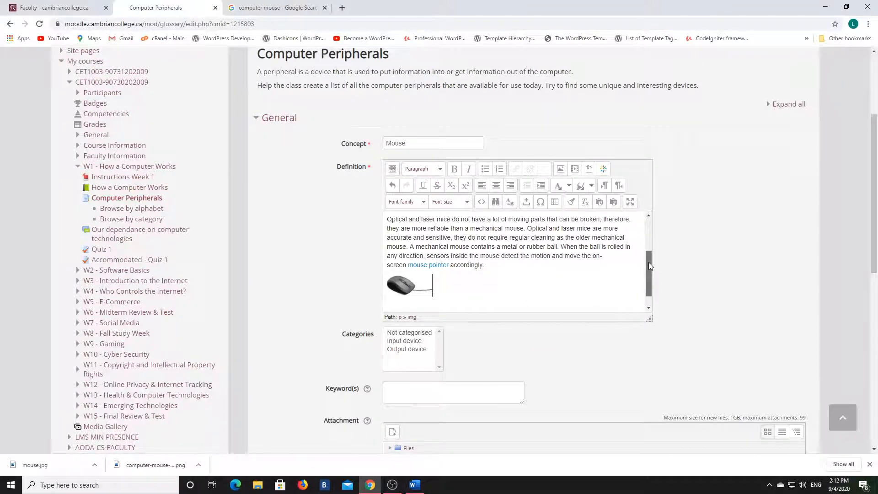
left_click_drag(649, 262, 648, 271)
left_click(413, 341)
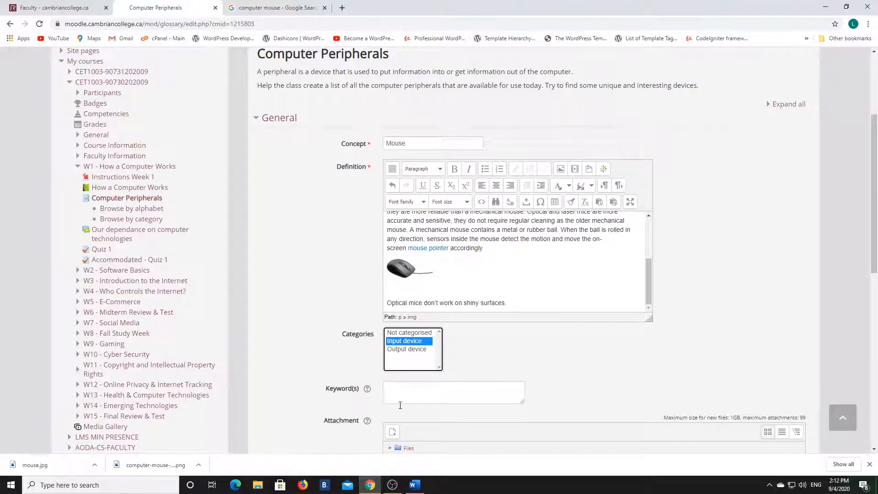
scroll(850, 252, "down", 4)
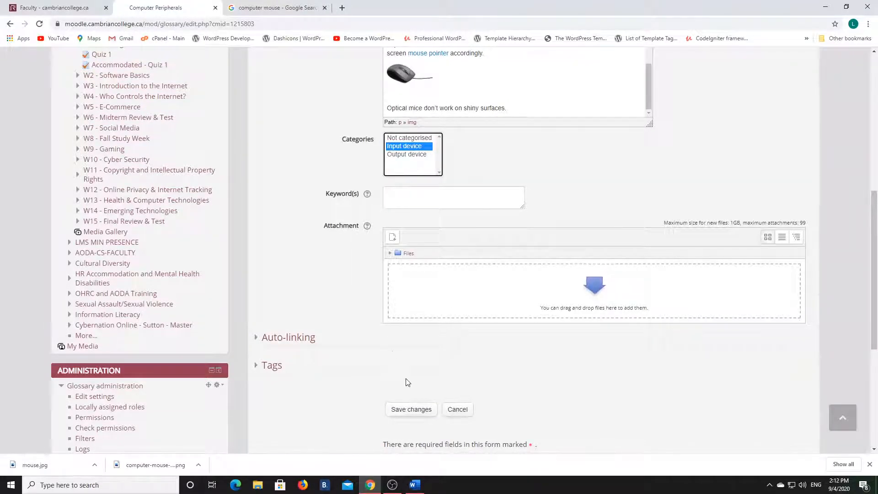
left_click(407, 414)
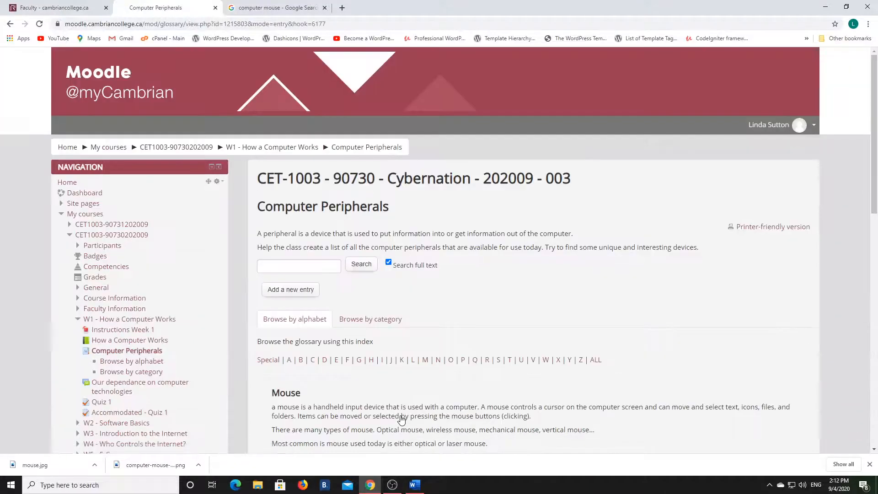
left_click_drag(873, 78, 855, 88)
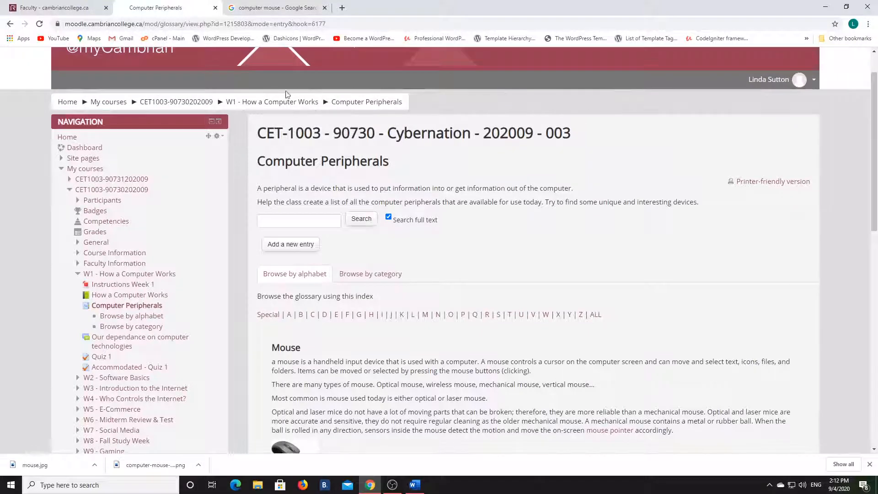
left_click(191, 102)
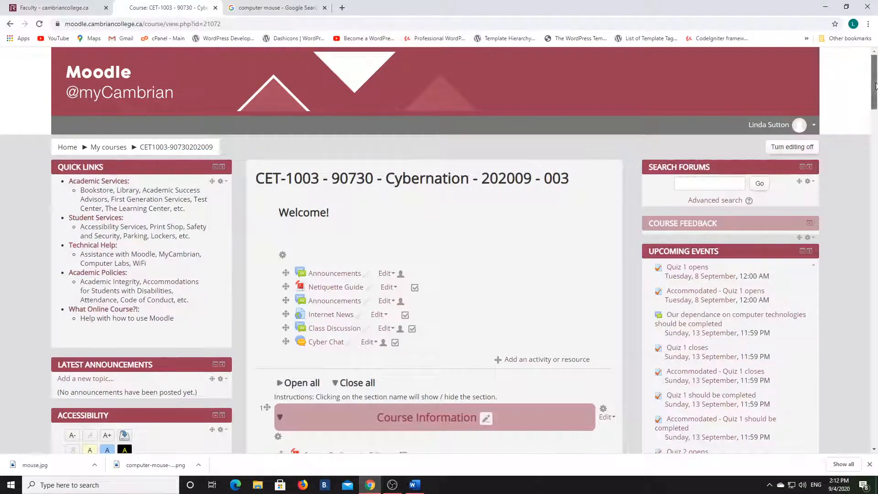
left_click_drag(872, 82, 860, 157)
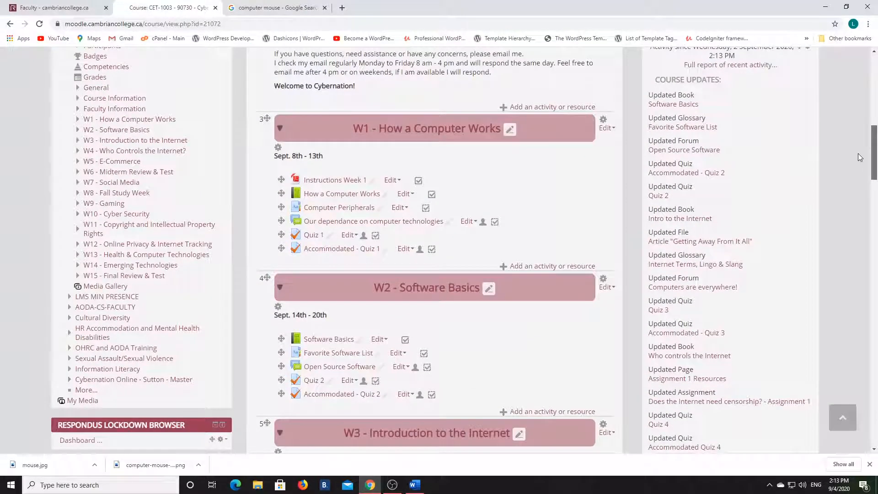
Open the "Our dependance on computer technologies" forum in week 1 and start a reply to its opening post.
left_click(354, 225)
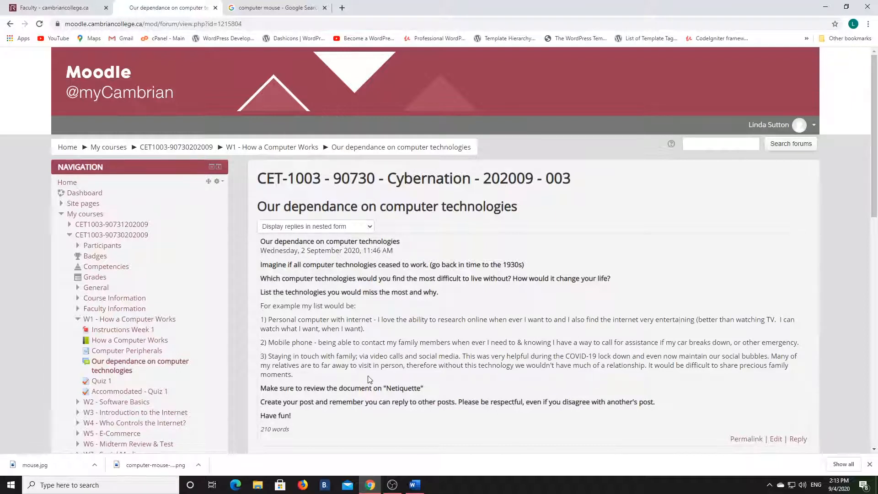
left_click(798, 440)
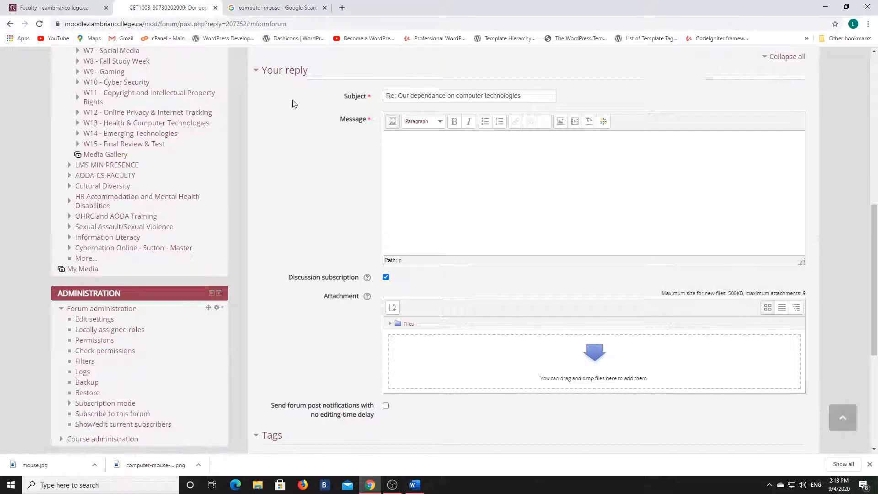
Switch to the answersfor demo.docx document in Word and copy the three numbered answers above the computer mouse section.
left_click(415, 485)
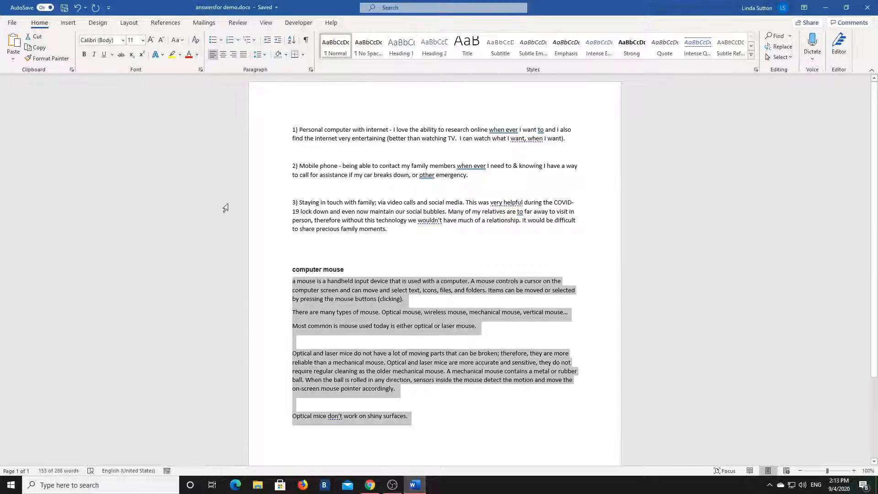
left_click(288, 138)
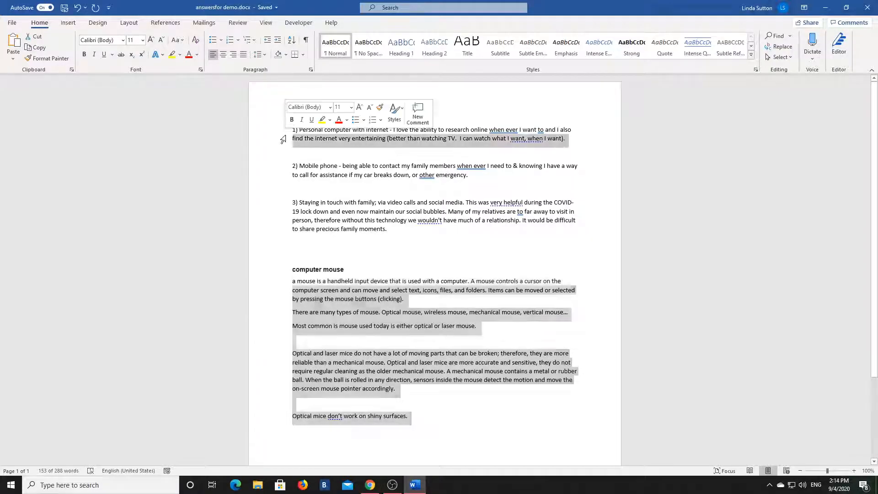
left_click(471, 112)
left_click_drag(291, 130, 361, 233)
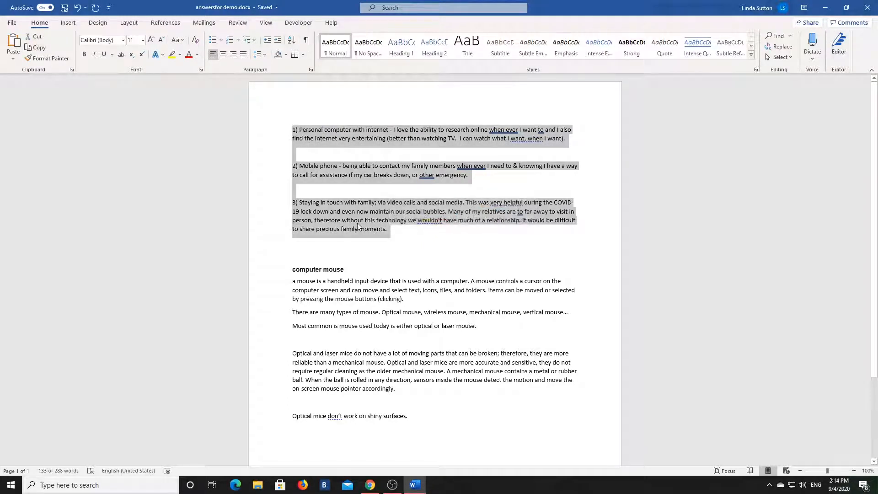
right_click(359, 226)
left_click(387, 244)
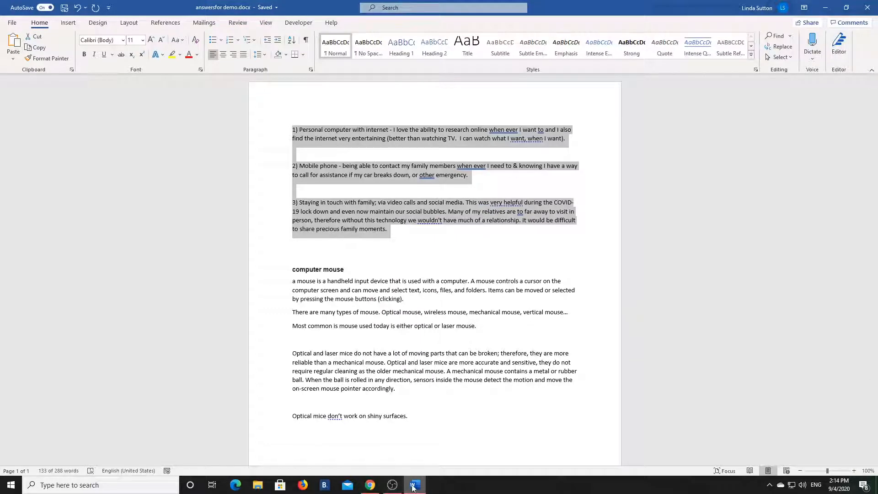
Switch back to the Moodle reply form in Chrome and paste the copied answers into the message.
mouse_move(413, 488)
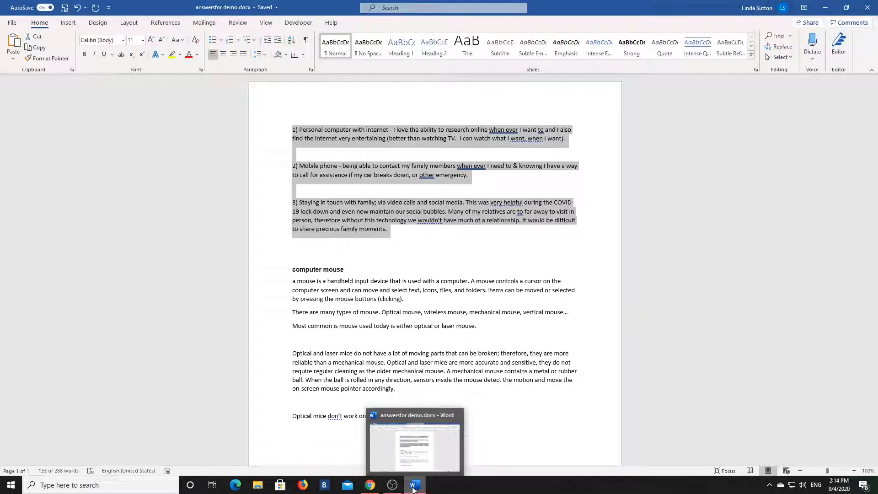
left_click(370, 485)
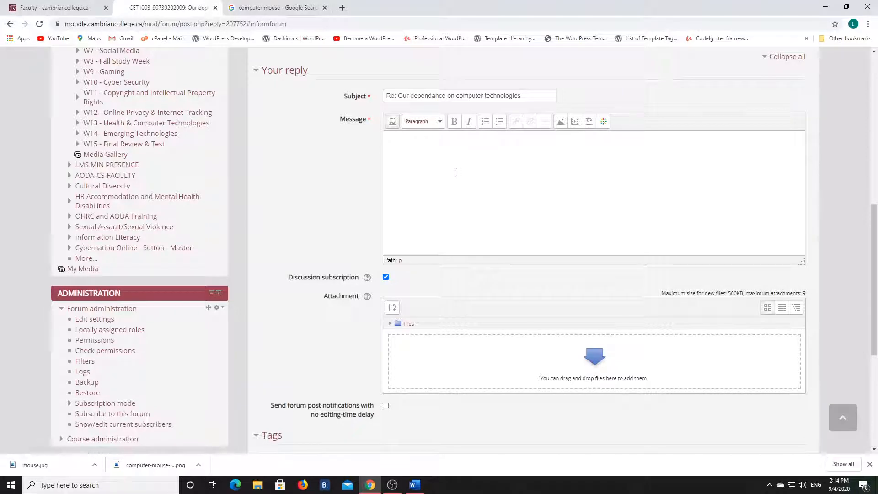
key("ctrl+v")
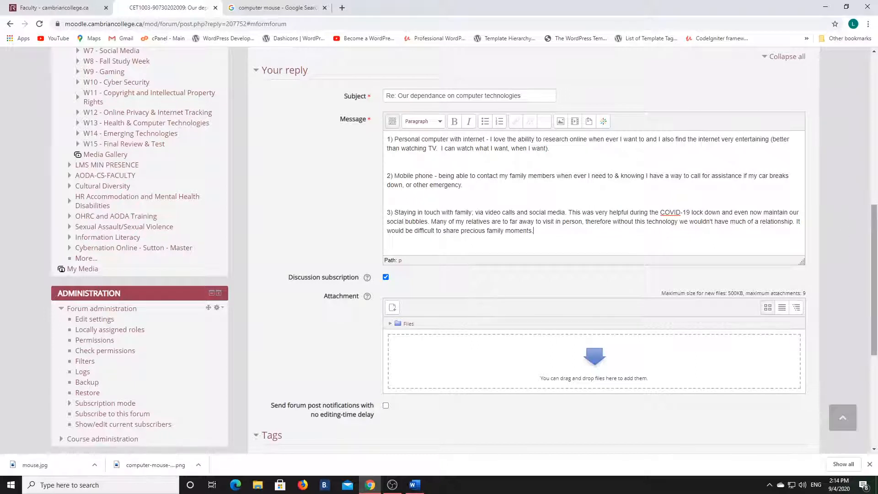
Expand the message editor's formatting tools and post the reply to the forum.
left_click(392, 121)
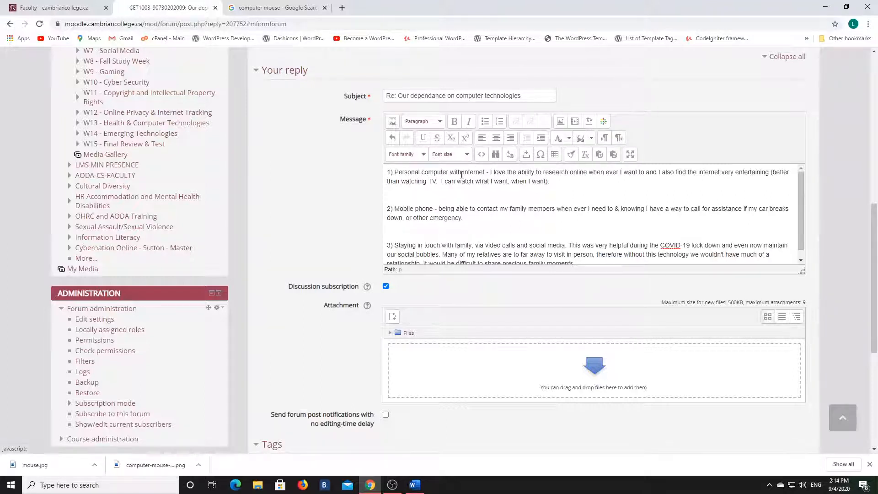
left_click_drag(871, 213, 869, 307)
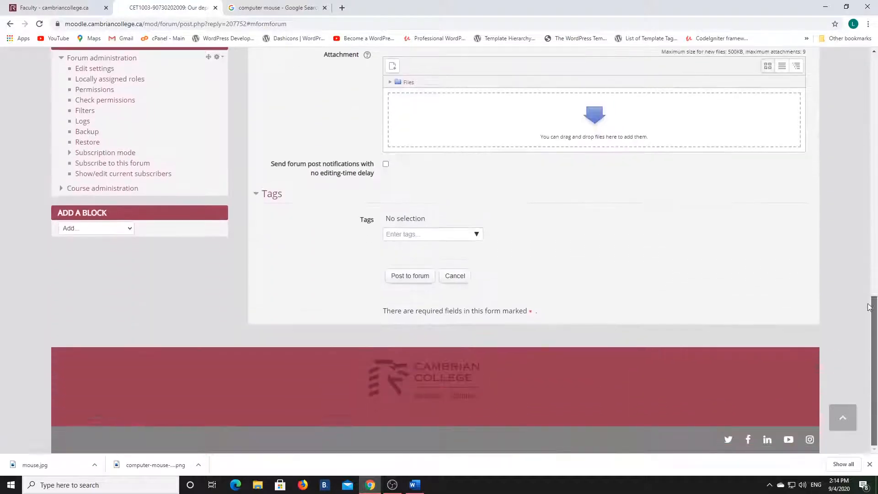
left_click(408, 276)
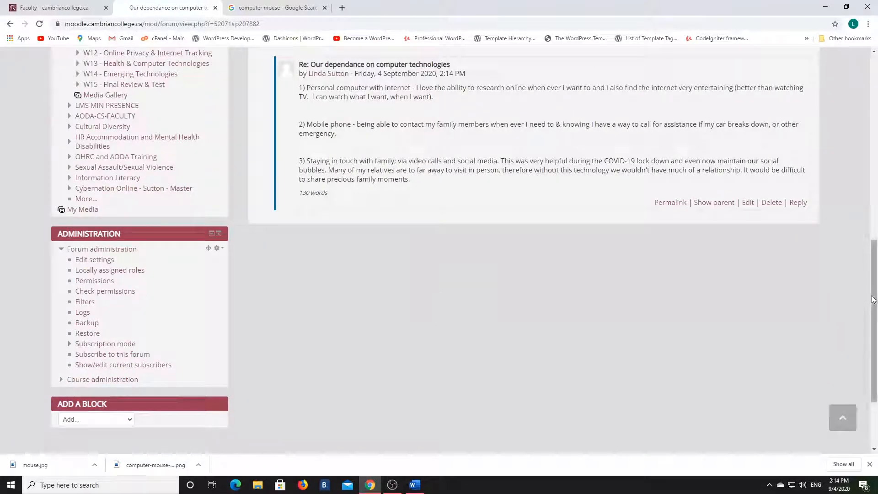
scroll(864, 275, "up", 5)
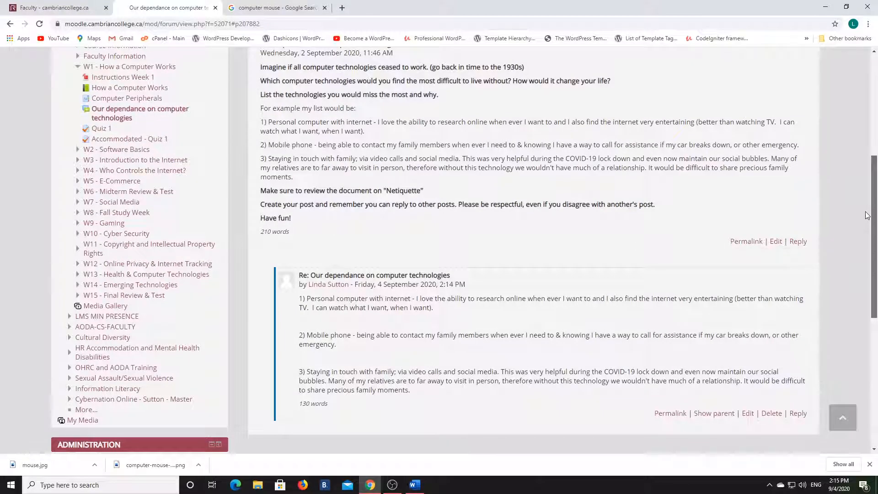
scroll(867, 214, "up", 1)
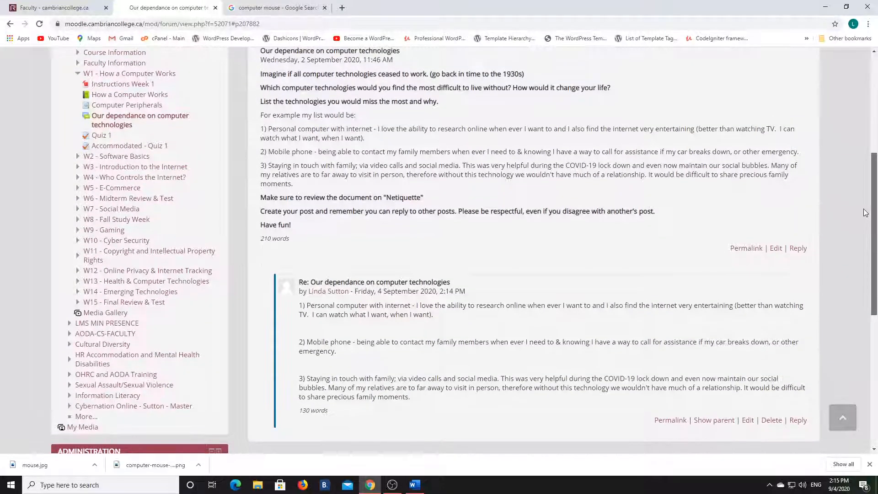
scroll(855, 187, "up", 2)
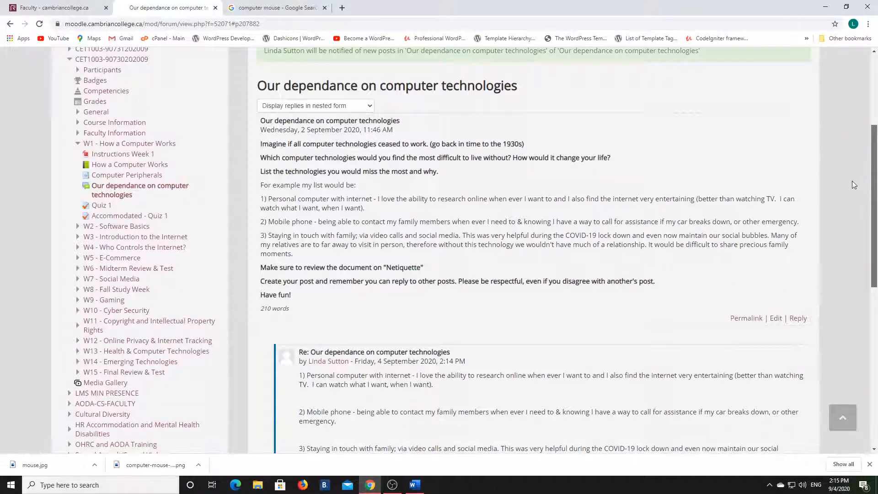
scroll(855, 206, "down", 4)
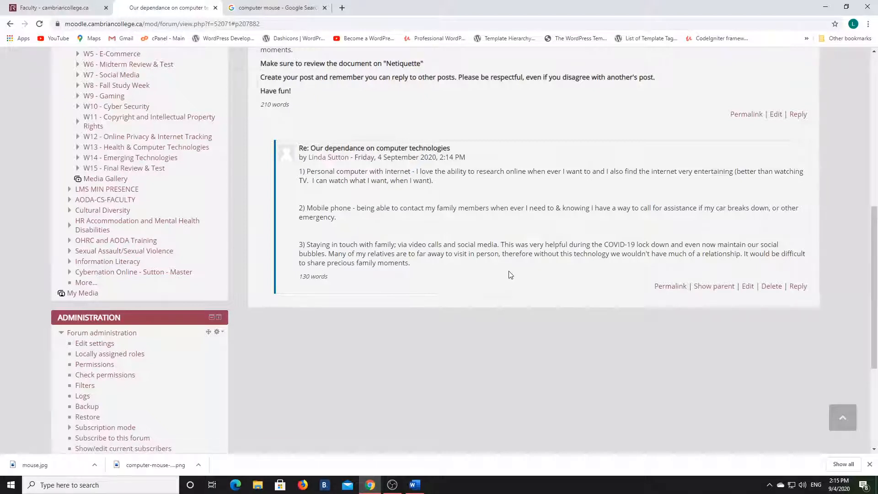
left_click_drag(874, 241, 848, 114)
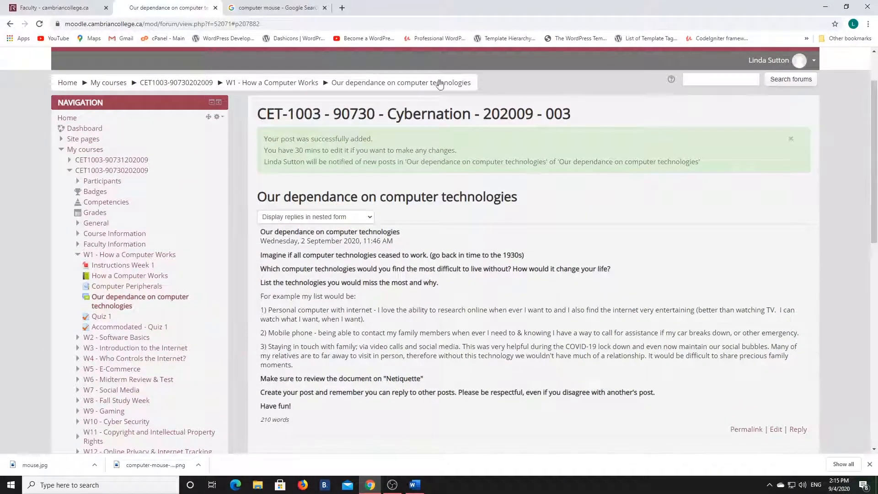
left_click(174, 83)
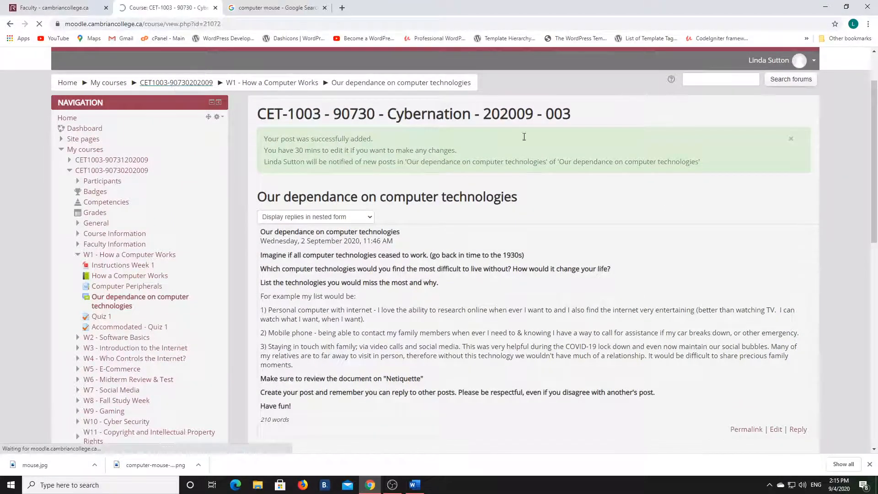